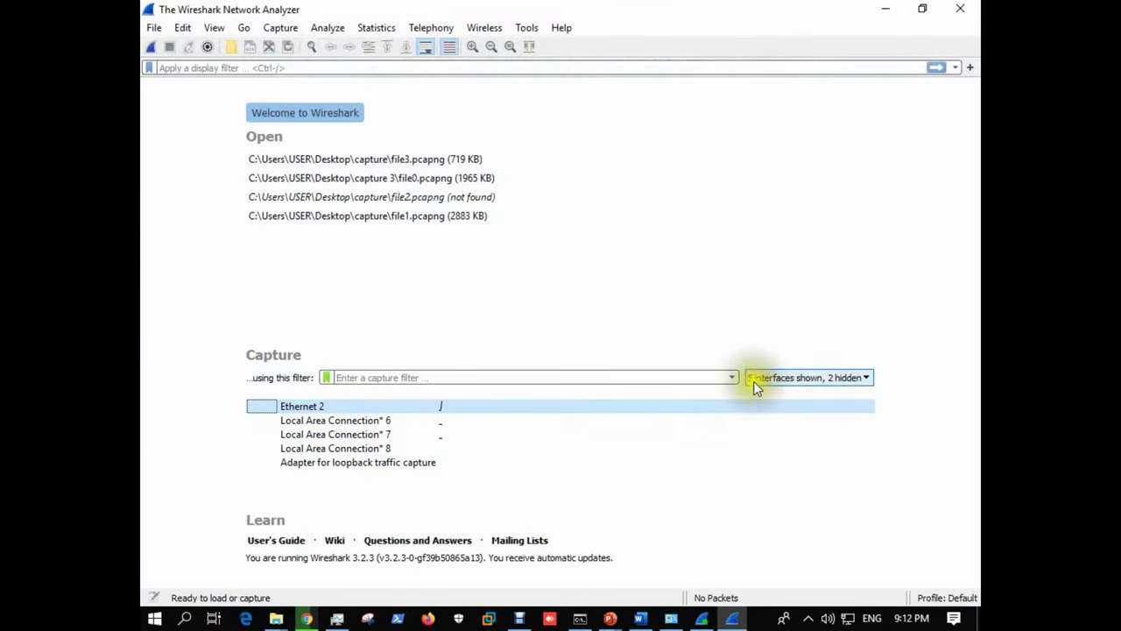
Start a live capture on the Ethernet 2 interface and go to the first captured packet.
left_click(842, 377)
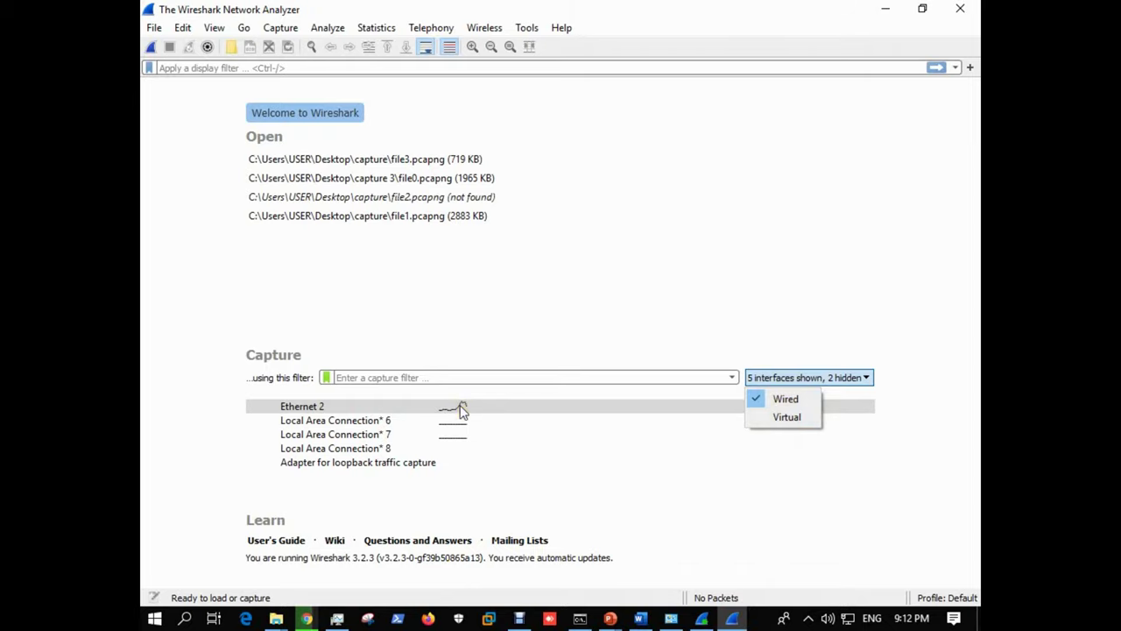
left_click(315, 411)
double_click(311, 407)
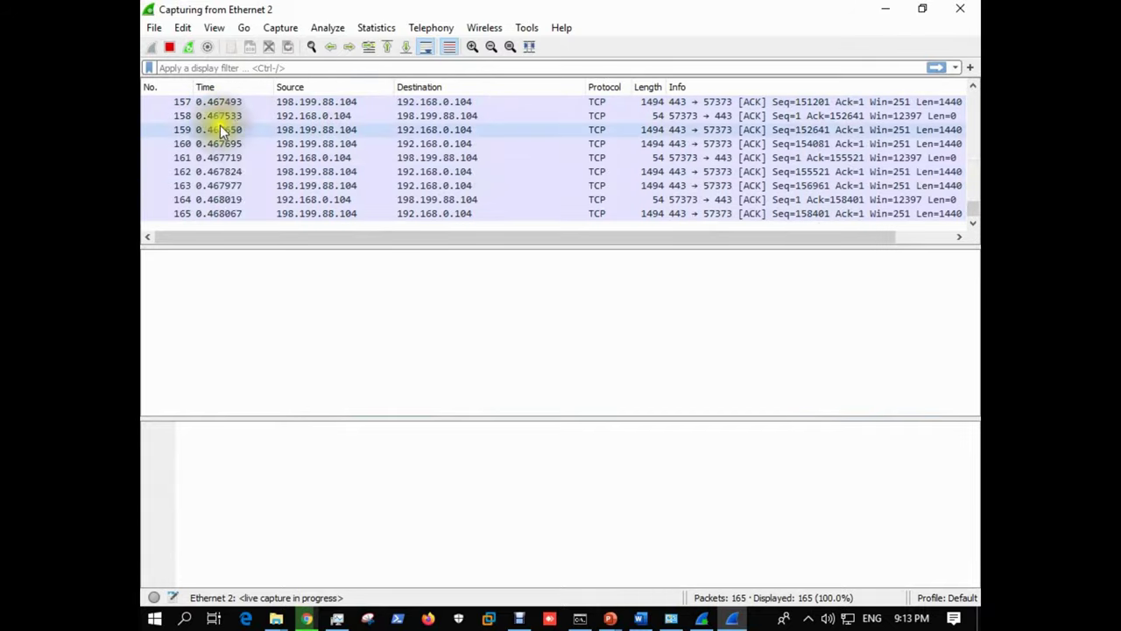
left_click(220, 129)
scroll(246, 170, "up", 16)
left_click_drag(971, 188, 974, 103)
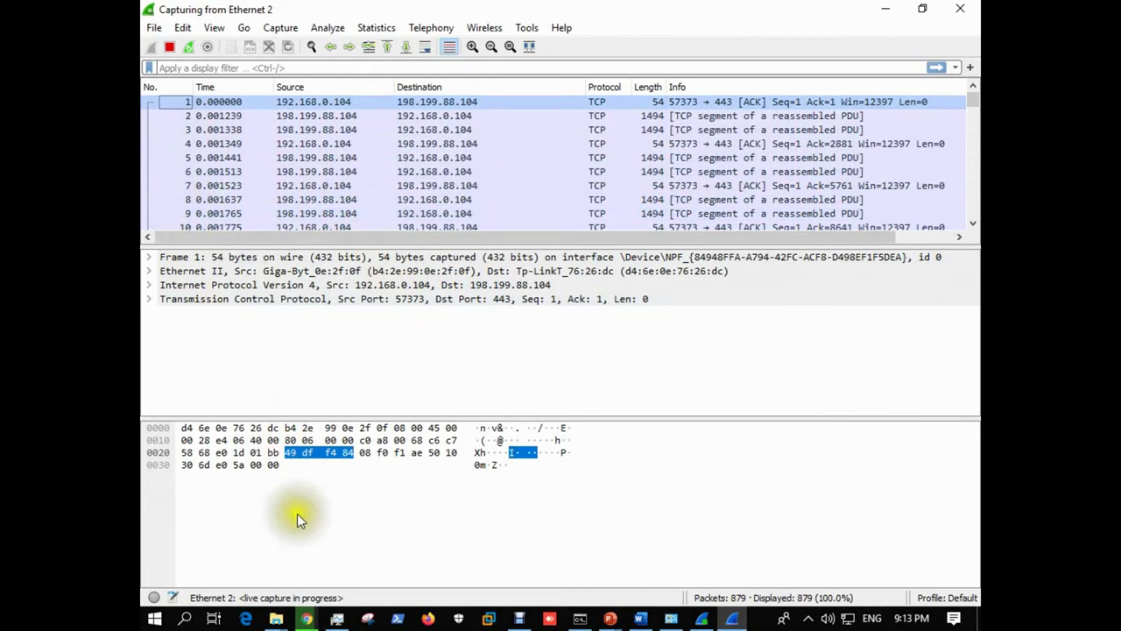
mouse_move(306, 618)
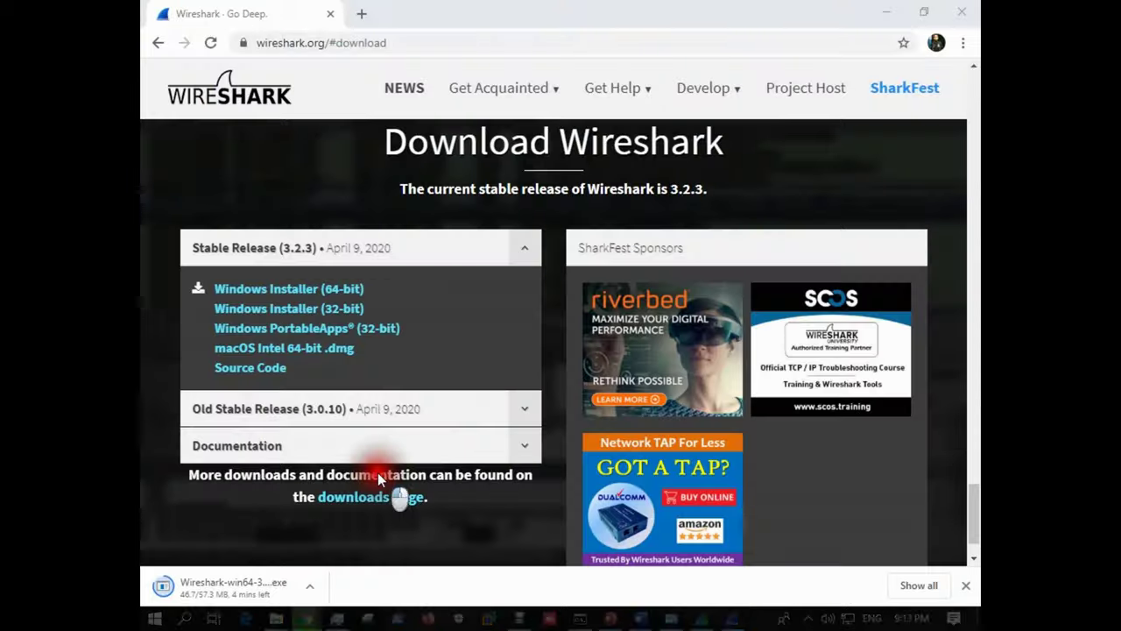
left_click(381, 468)
left_click(578, 142)
left_click(306, 619)
left_click(392, 48)
type("w")
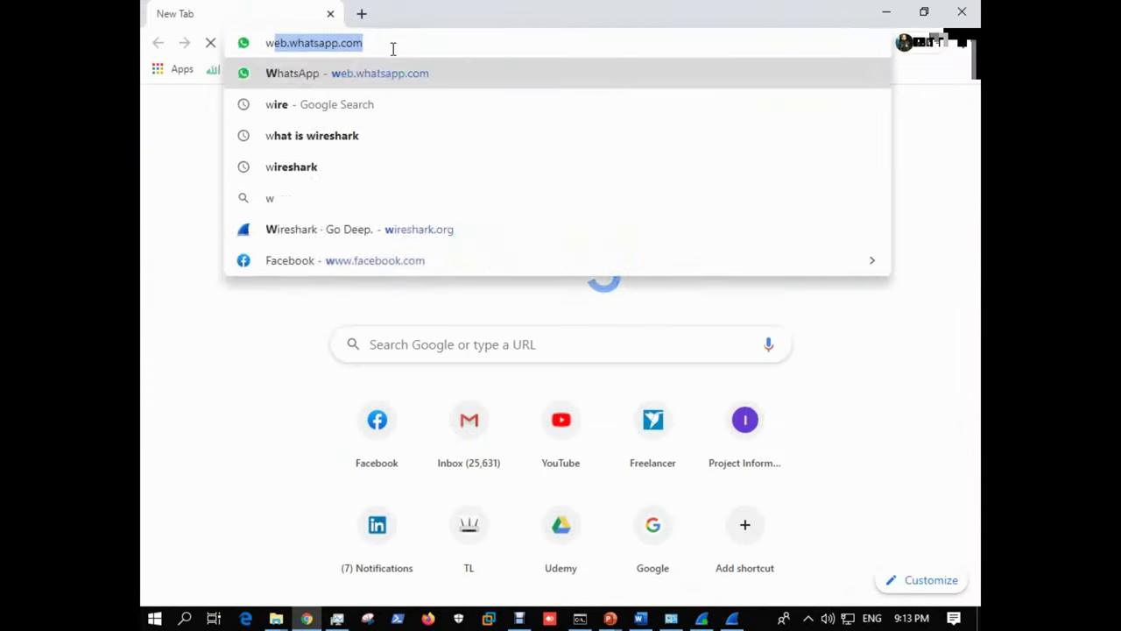
type("ww.carnic")
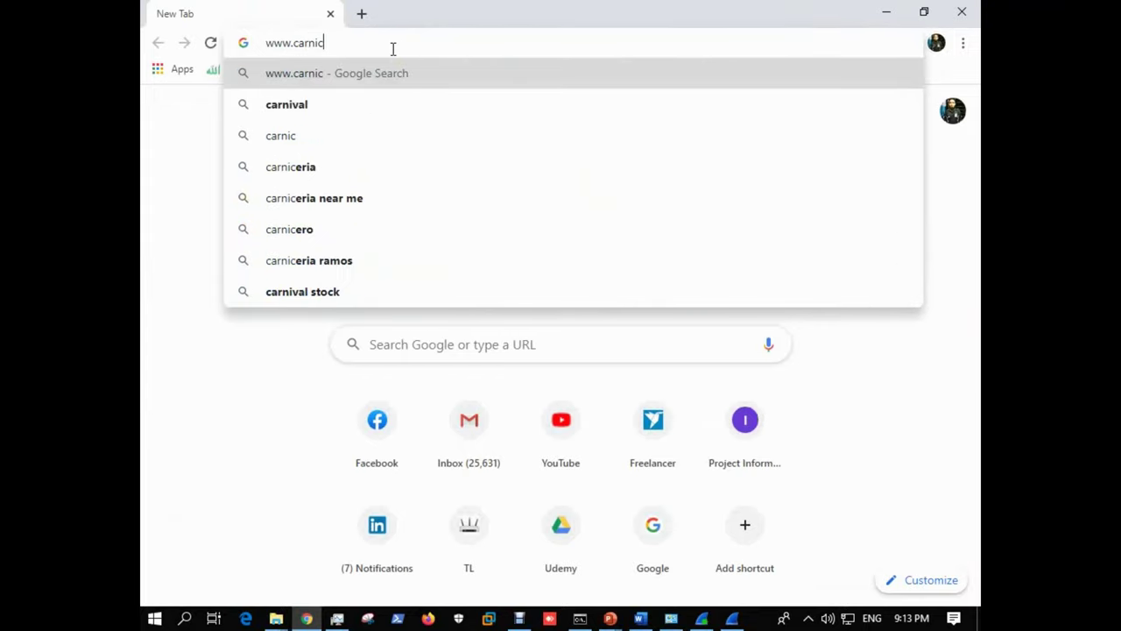
key("BackSpace")
key("Down")
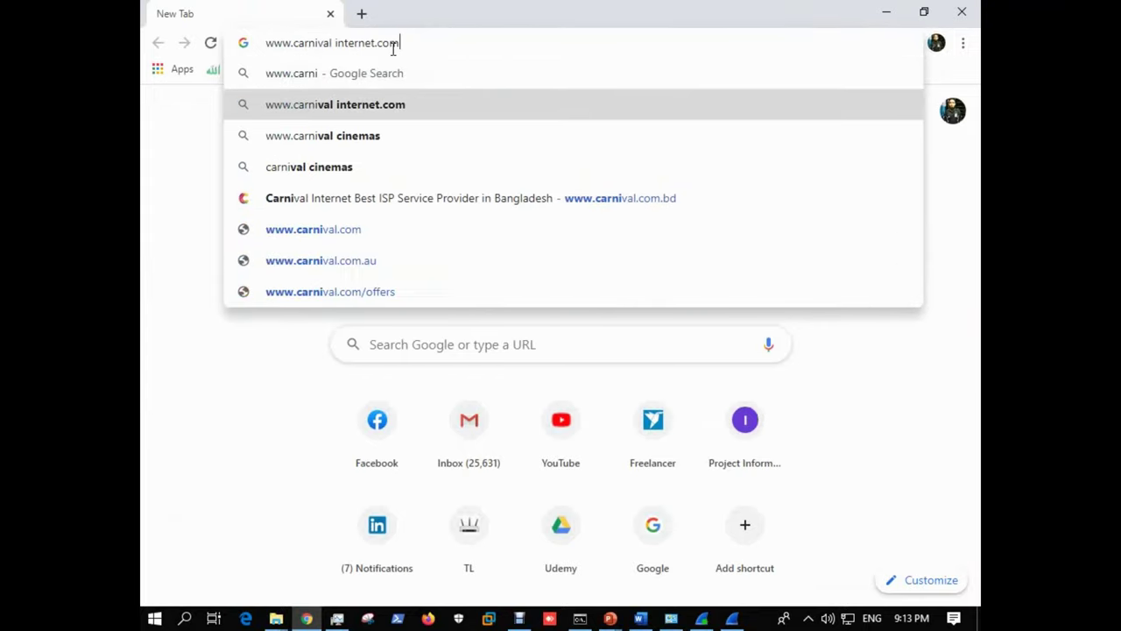
key("Return")
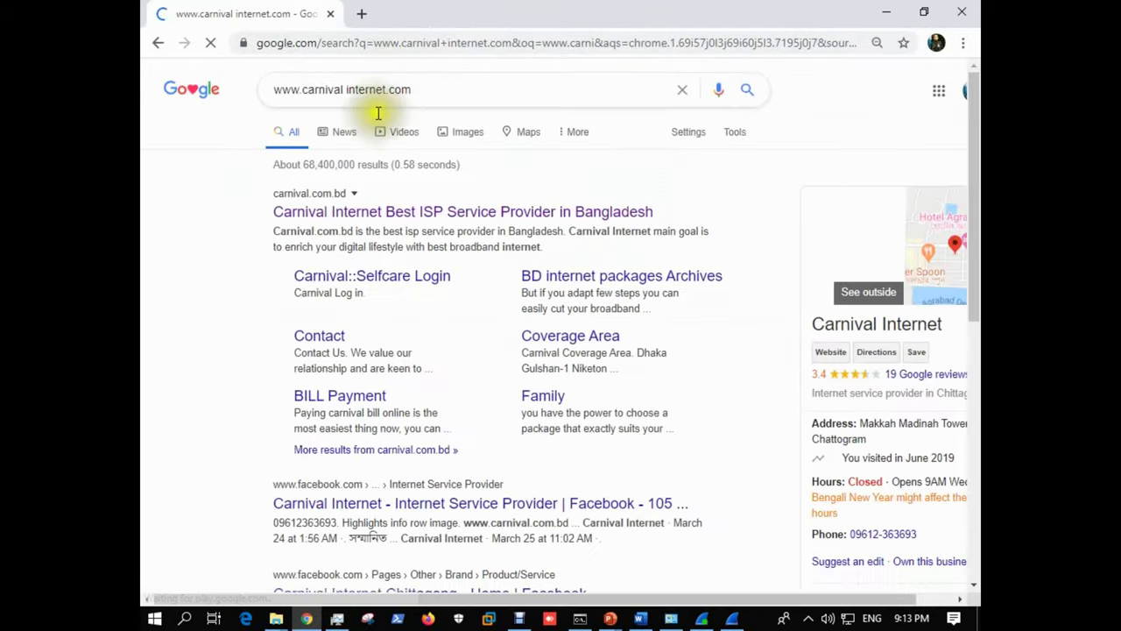
left_click(342, 214)
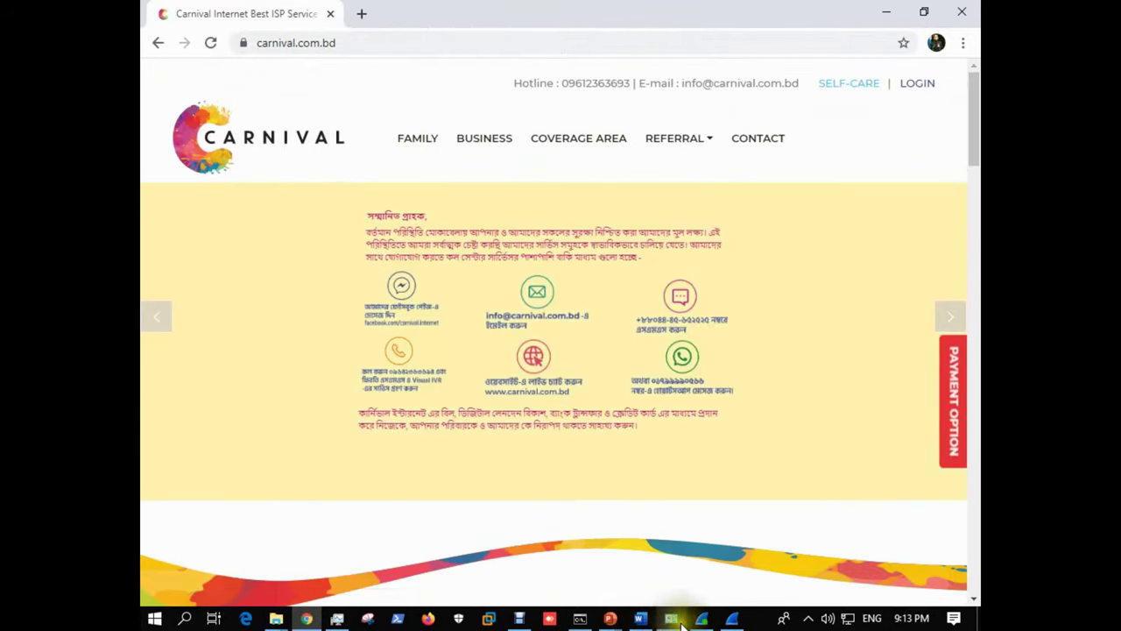
Switch back to Wireshark, look through the captured packets and stop the Ethernet 2 capture.
left_click(673, 618)
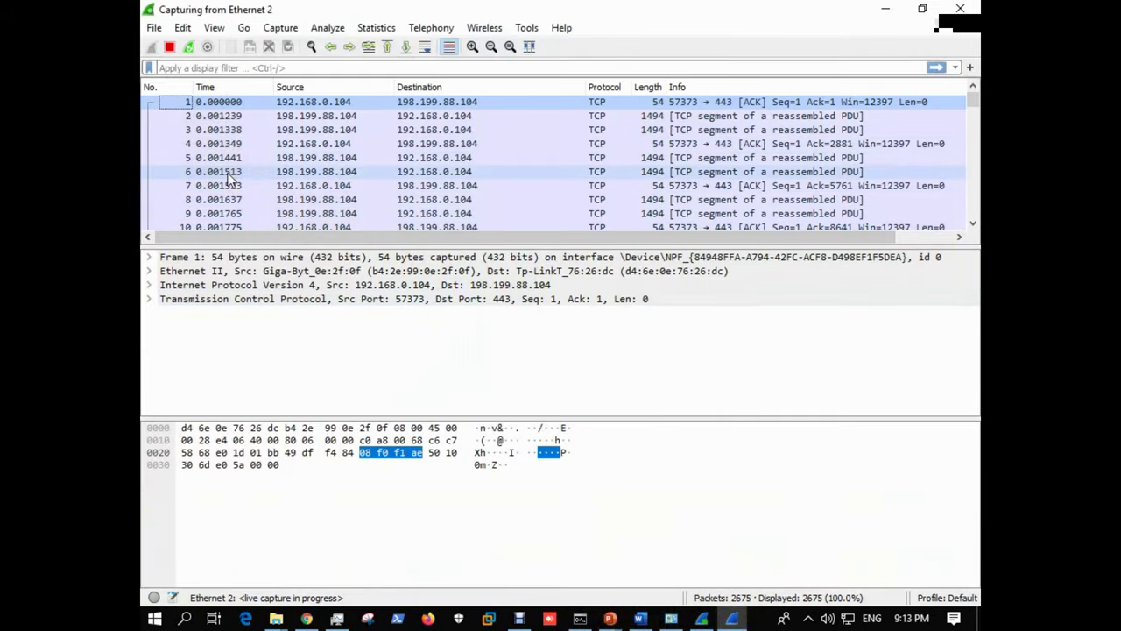
scroll(232, 178, "down", 20)
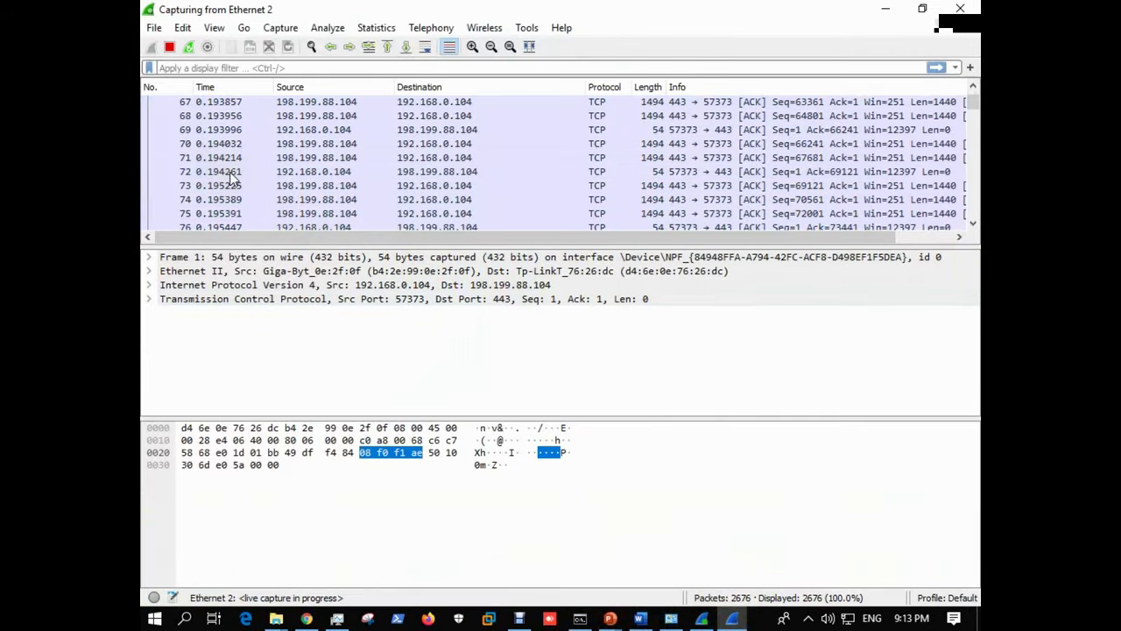
left_click_drag(974, 114, 974, 212)
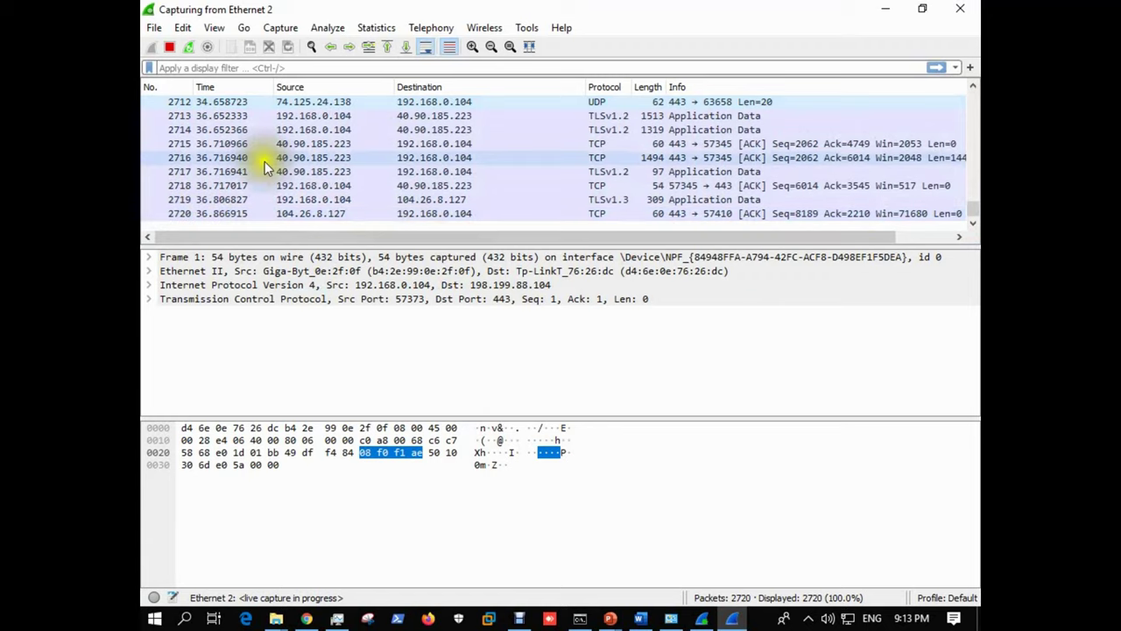
left_click(170, 49)
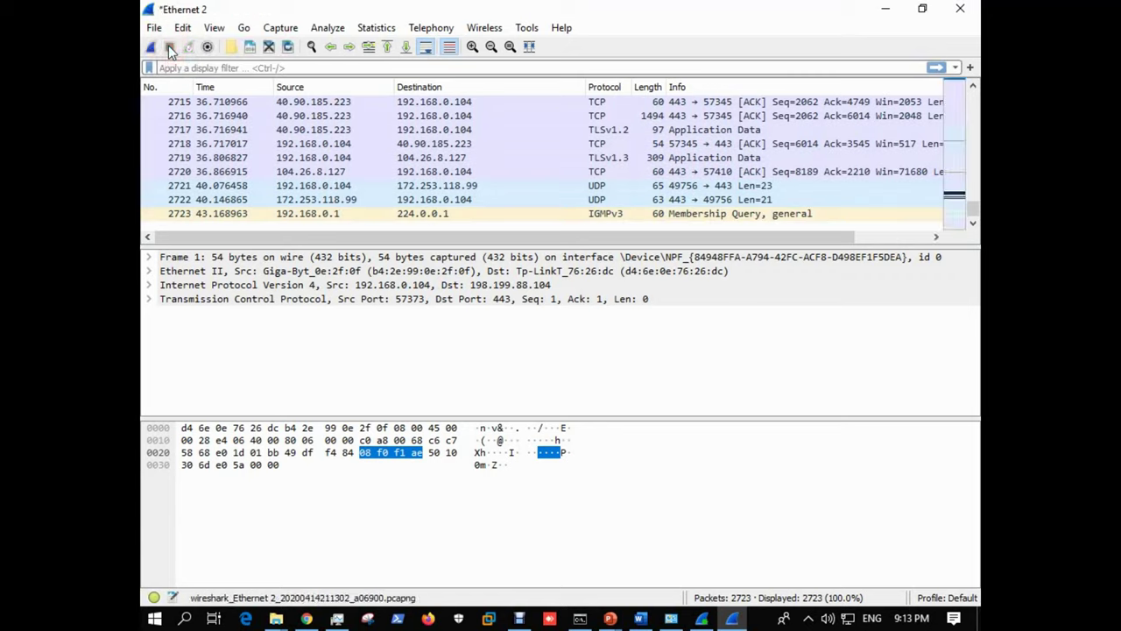
Begin saving the capture and create a folder named capture00 on the Desktop for it.
scroll(259, 140, "up", 5)
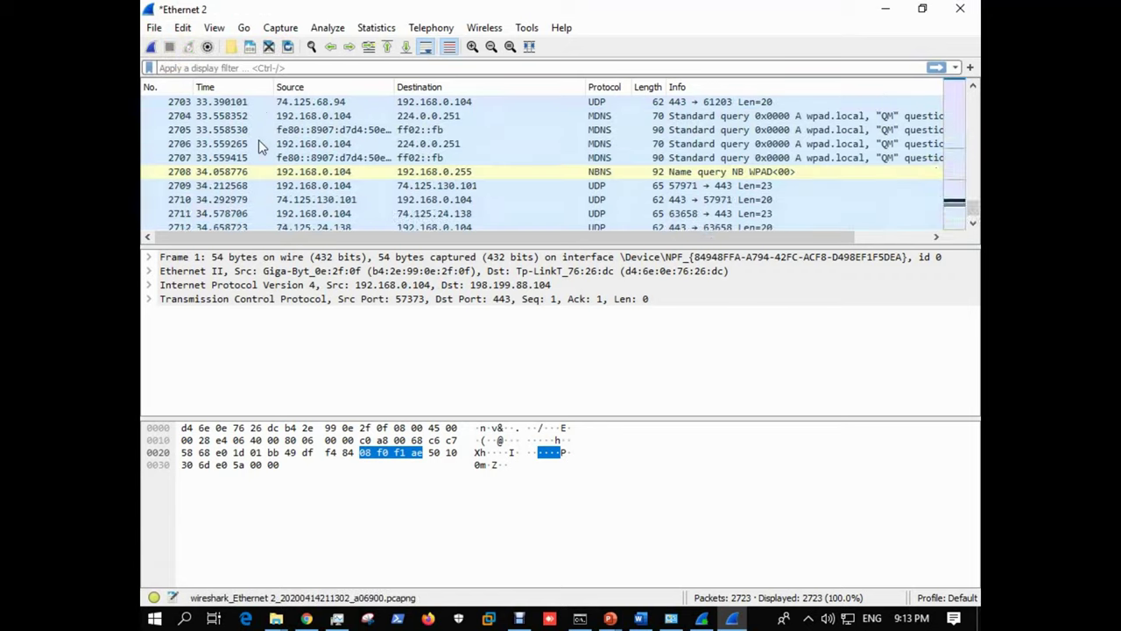
left_click(251, 48)
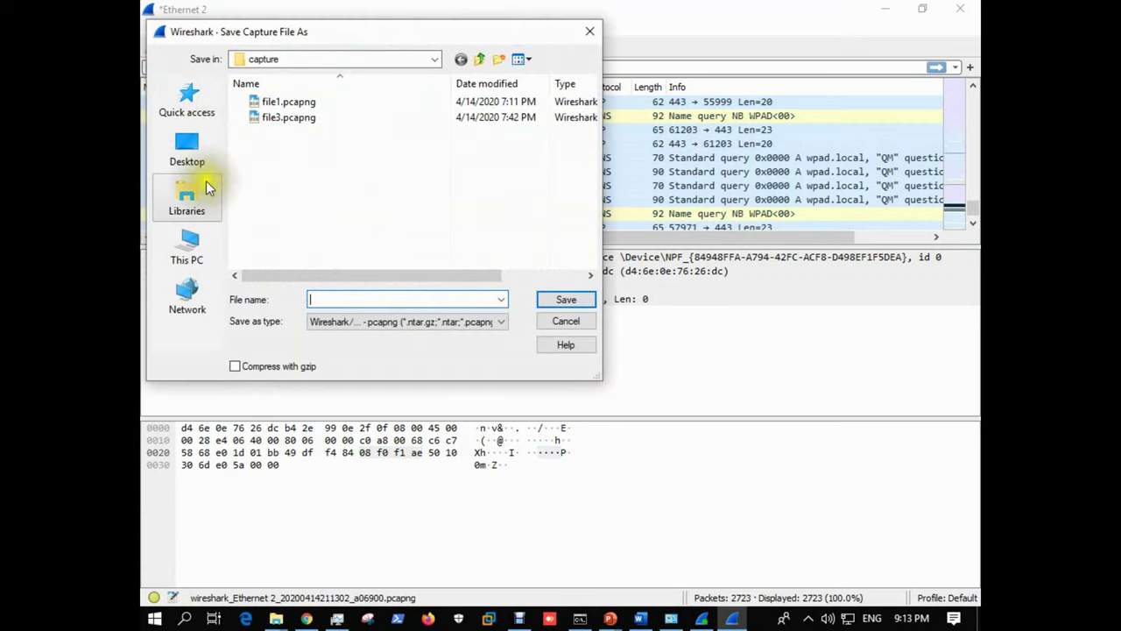
left_click(196, 143)
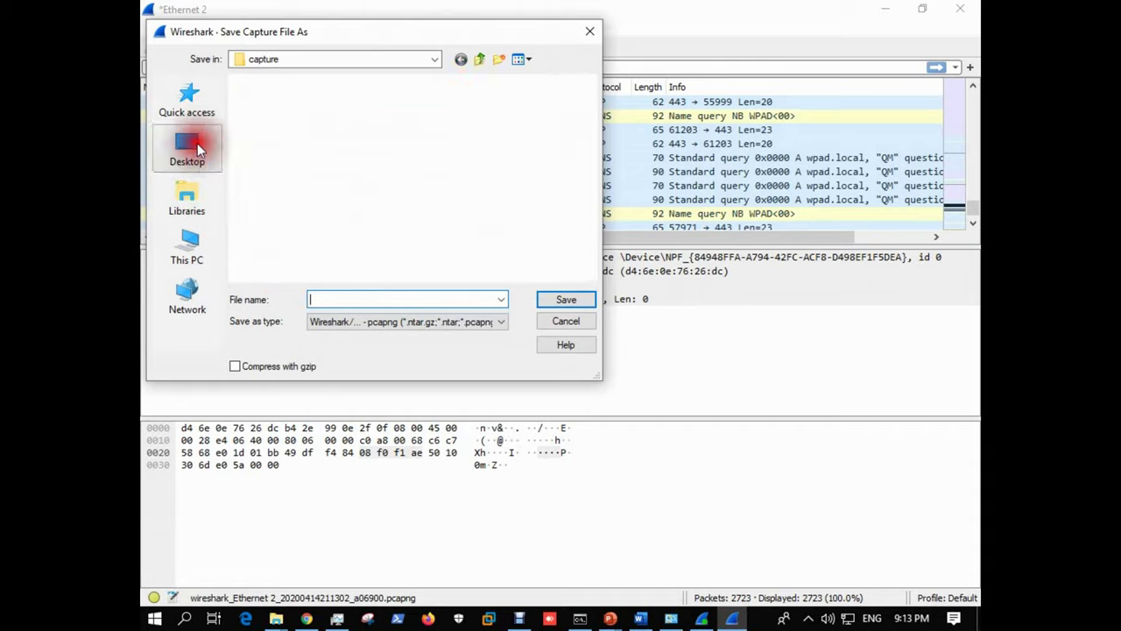
left_click(499, 59)
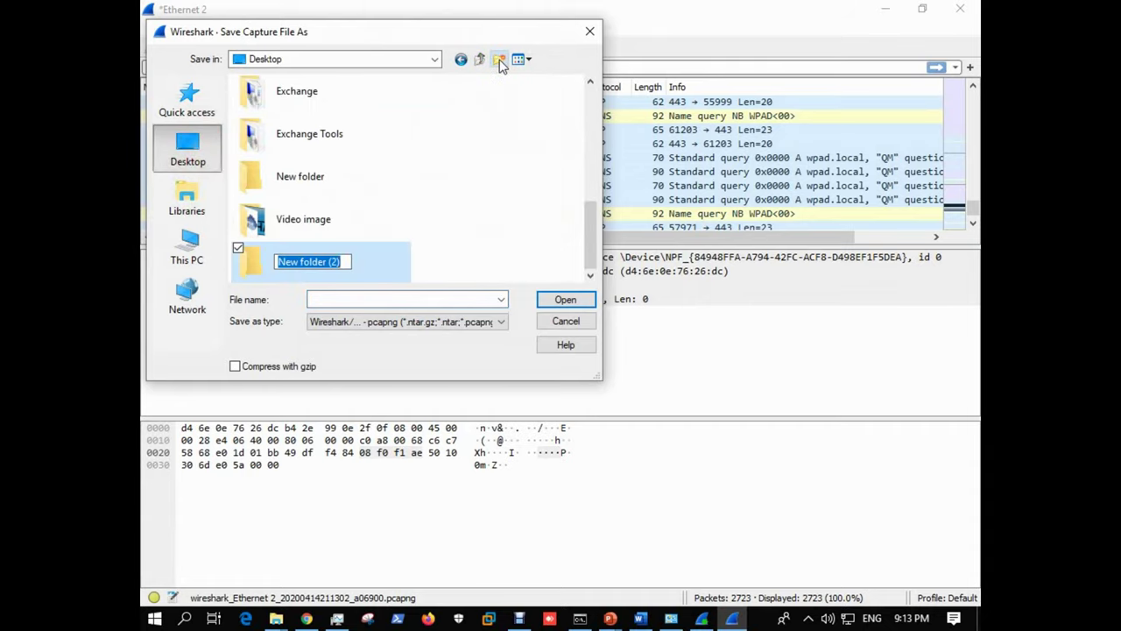
type("capture00")
key("Return")
Save the capture as file1 in the capture00 folder.
double_click(371, 252)
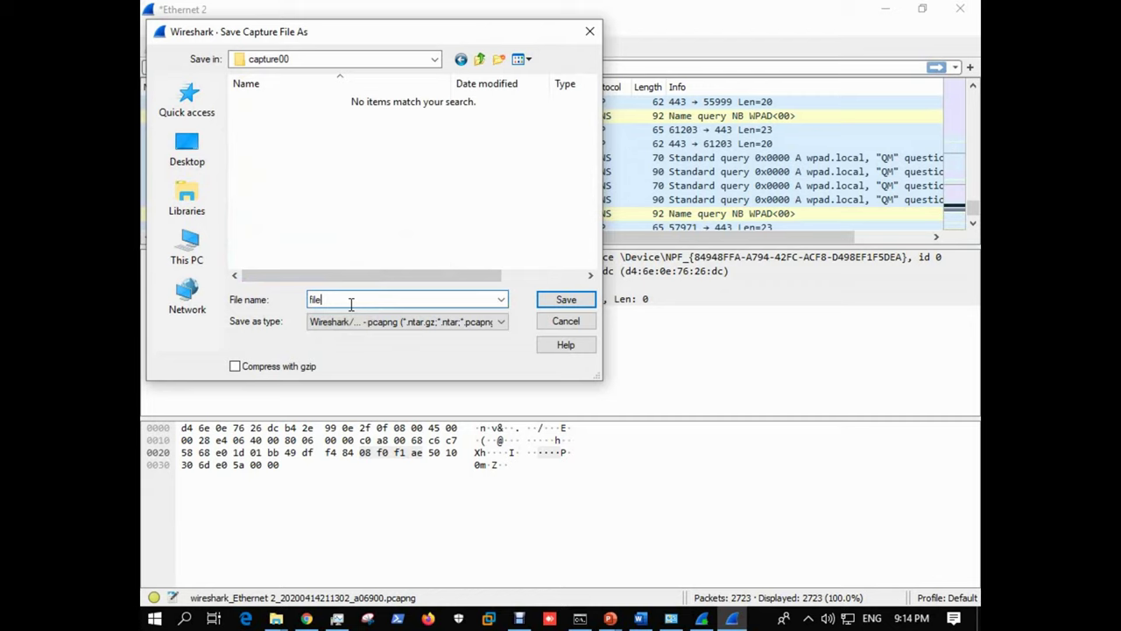
left_click(560, 301)
left_click(807, 356)
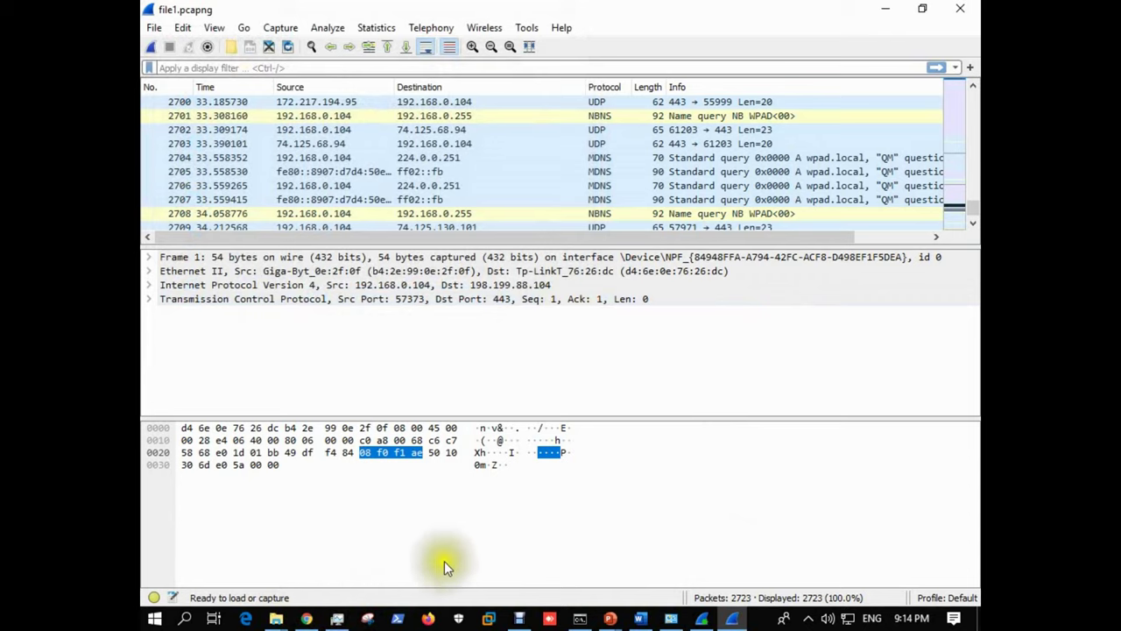
Open file1.pcapng from the capture folder on the desktop in Wireshark.
left_click(732, 618)
left_click(781, 423)
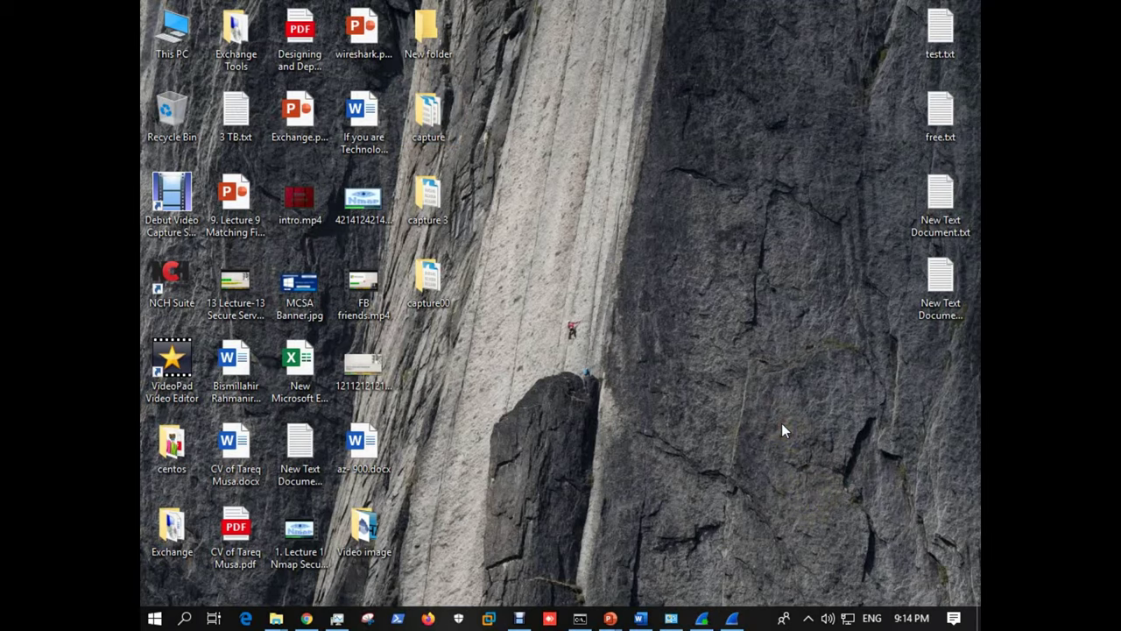
double_click(396, 274)
left_click(340, 182)
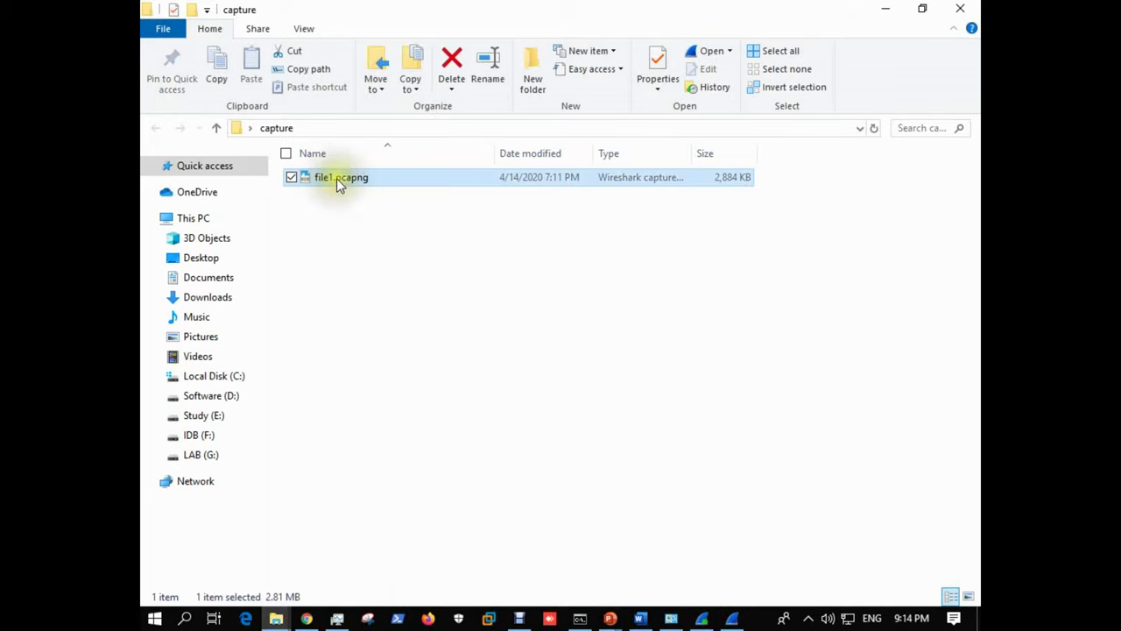
right_click(337, 178)
left_click(359, 187)
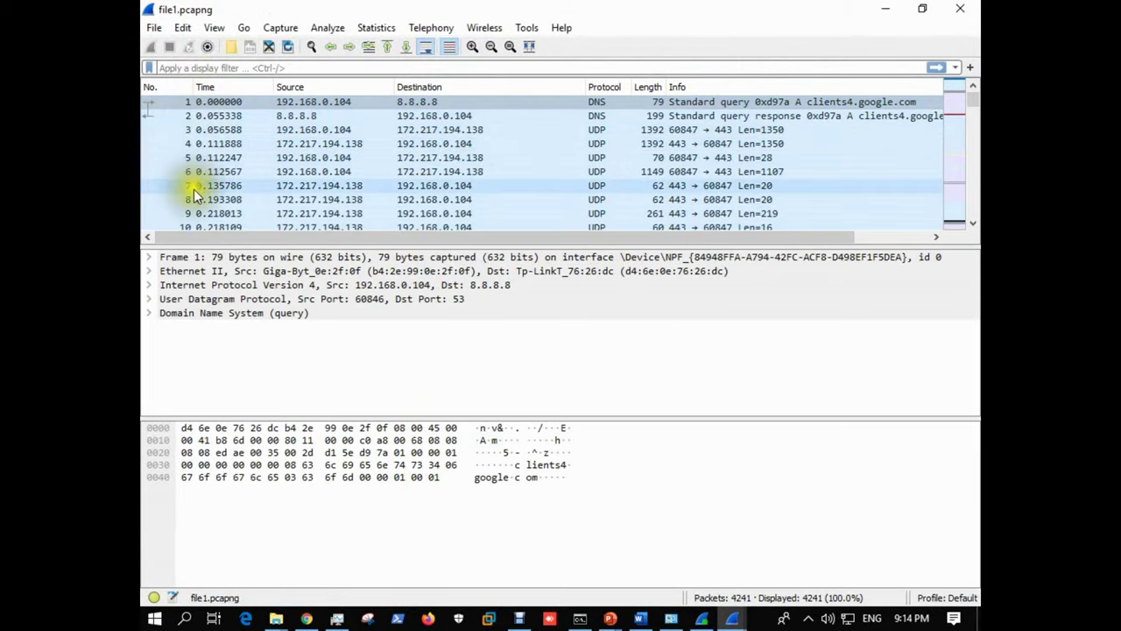
Examine the source, destination, protocol and length columns of the first packets in file1.pcapng.
left_click(325, 102)
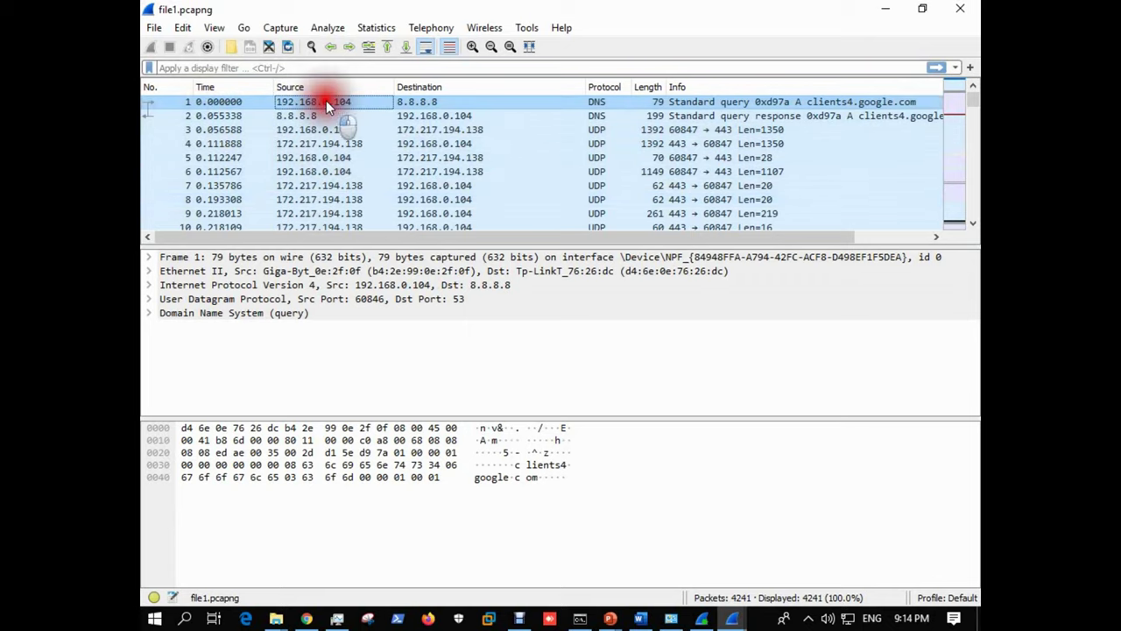
left_click(412, 103)
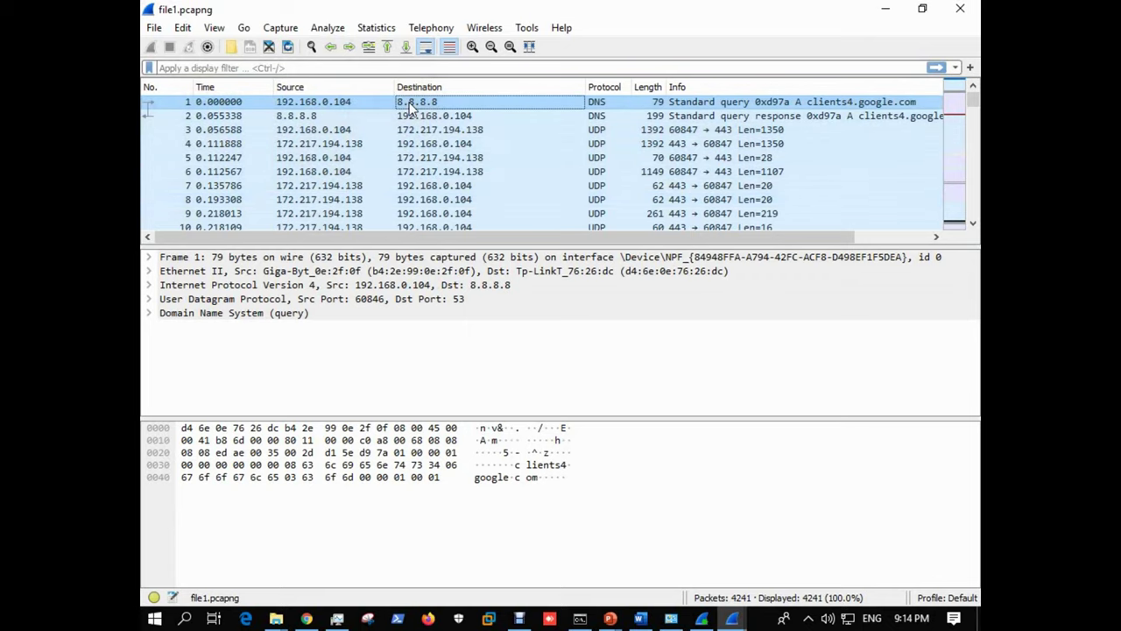
scroll(595, 149, "down", 14)
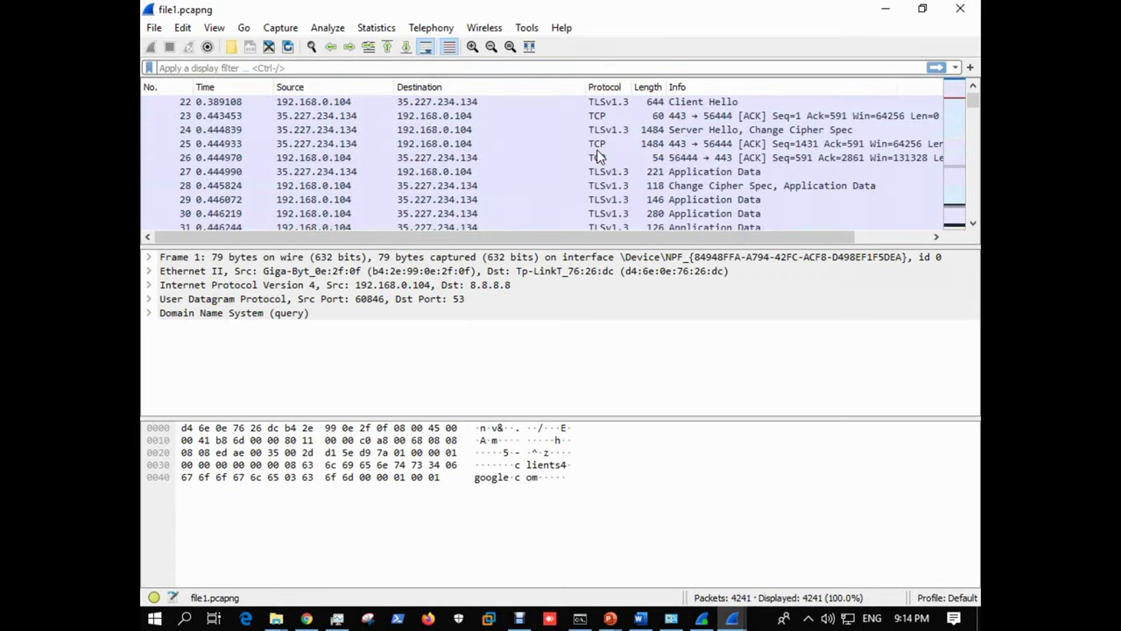
scroll(598, 156, "up", 14)
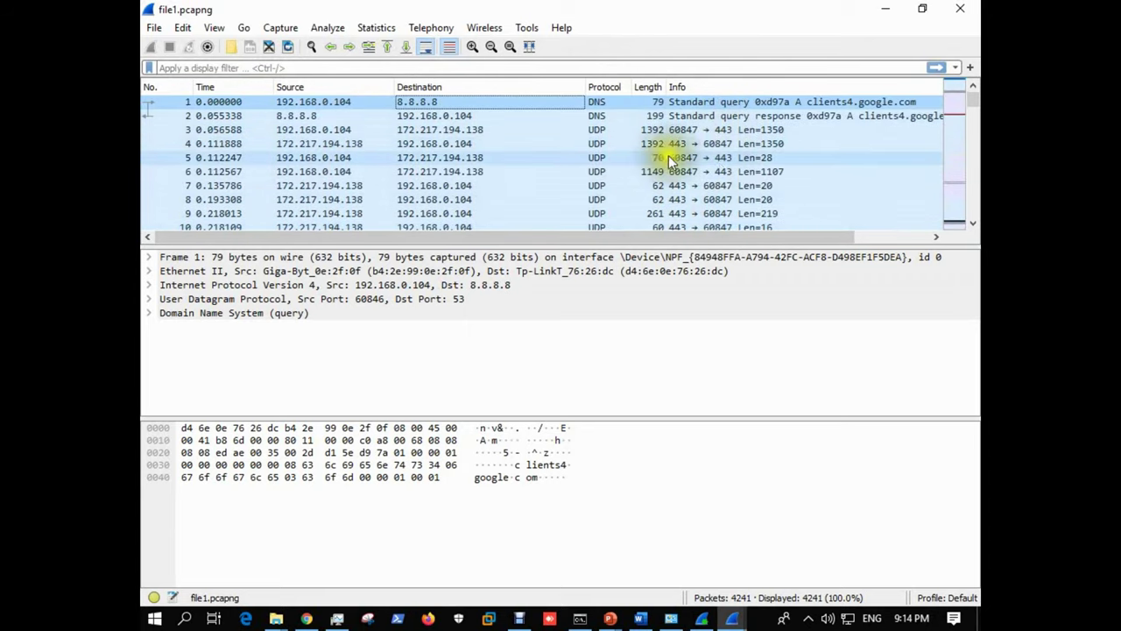
left_click(282, 103)
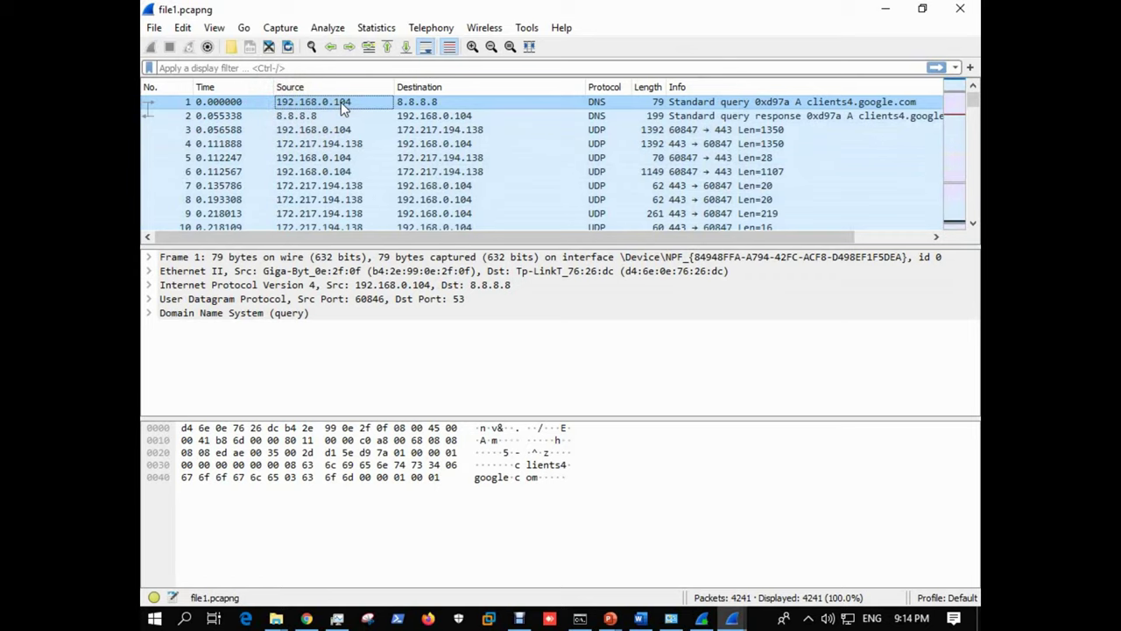
Switch to Command Prompt and highlight the IPv4 address of the Ethernet 2 adapter.
left_click(580, 618)
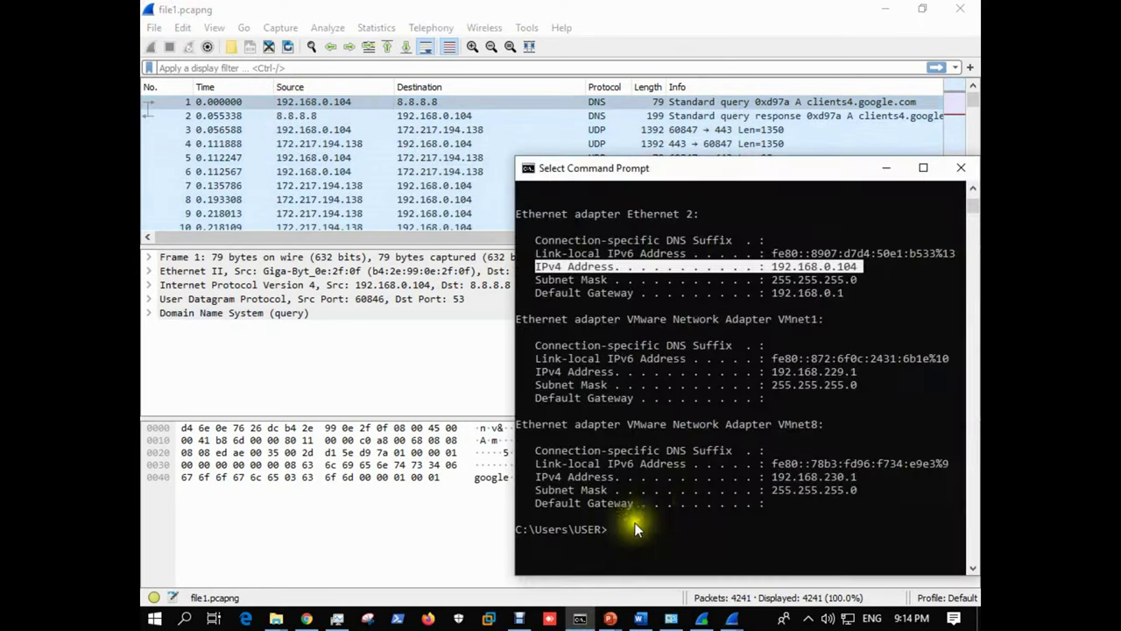
left_click(722, 268)
left_click_drag(769, 263, 859, 268)
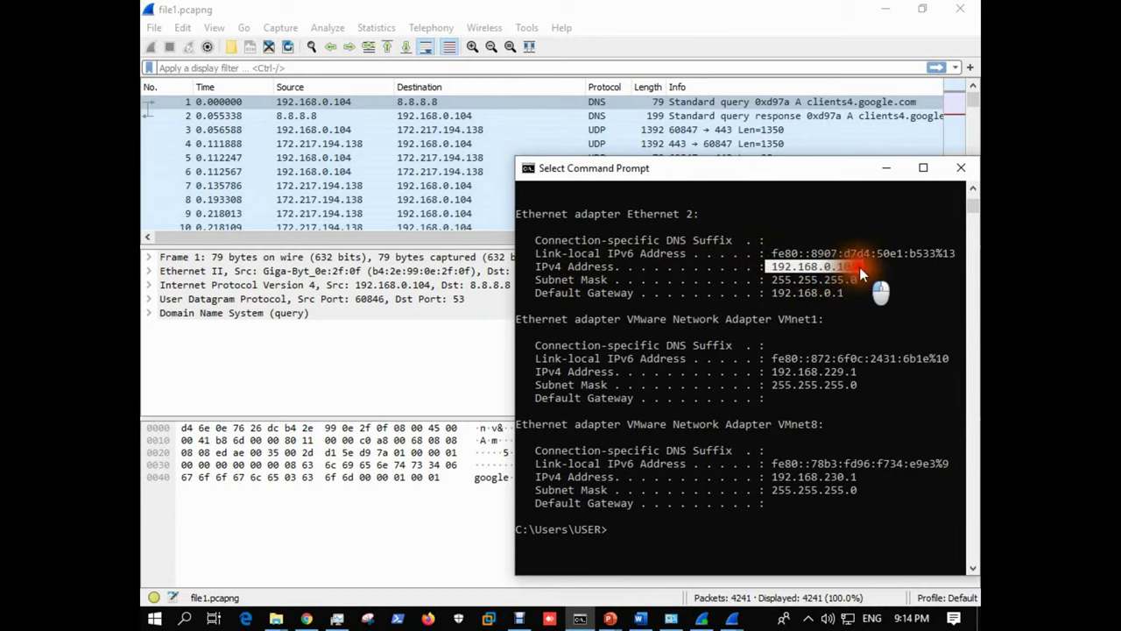
Return to Wireshark and compare the source and destination addresses of packets 1 through 4.
left_click(329, 103)
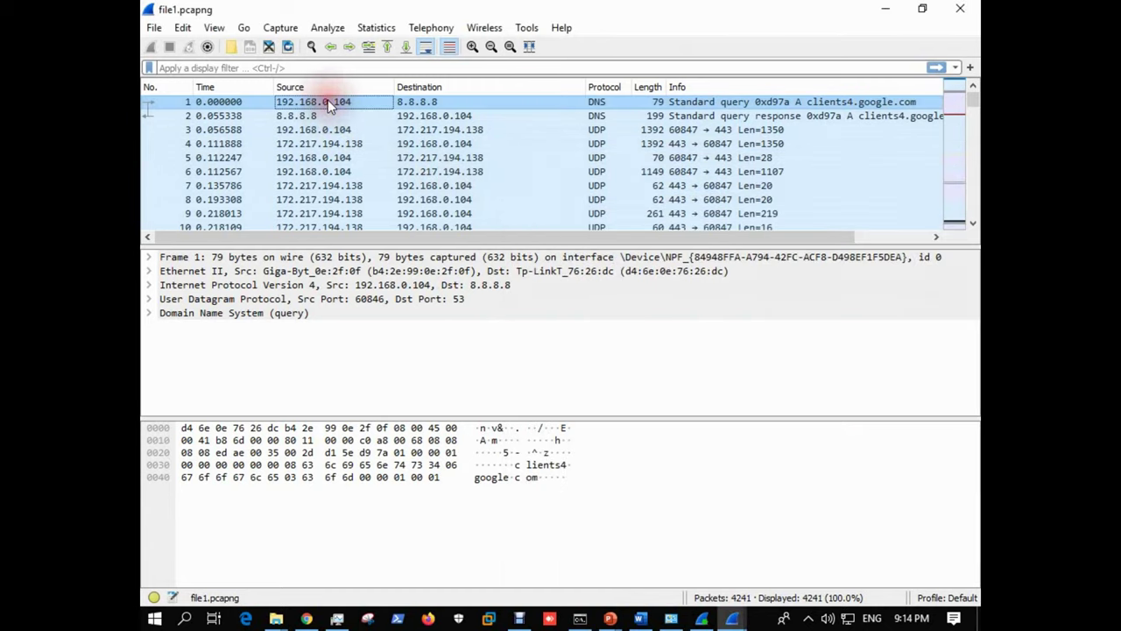
left_click(400, 100)
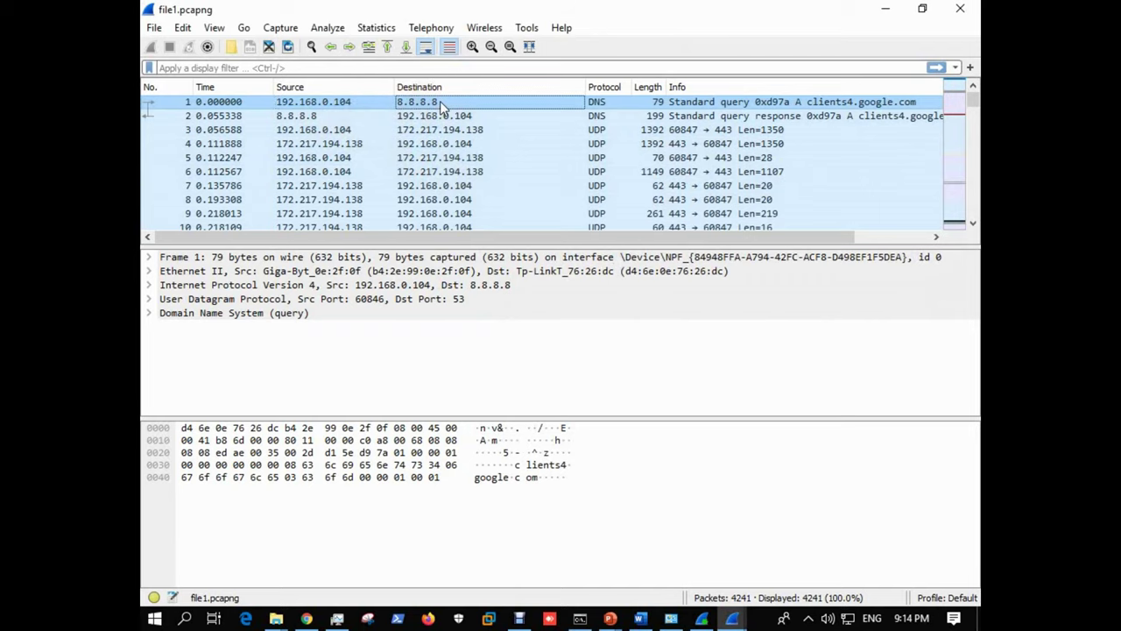
left_click(311, 115)
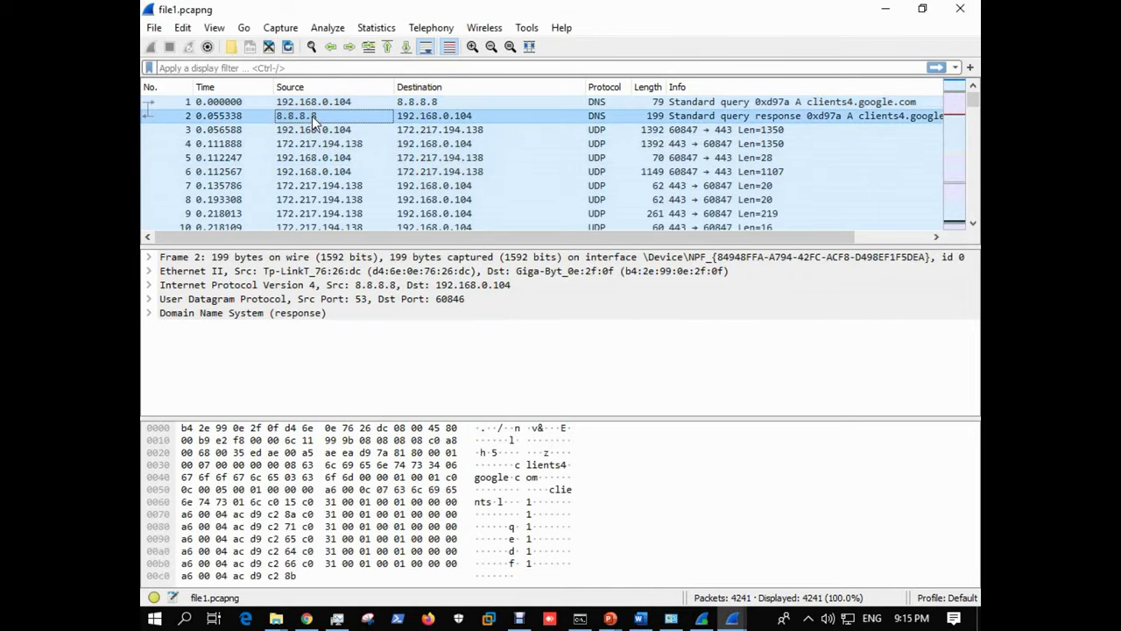
left_click(328, 132)
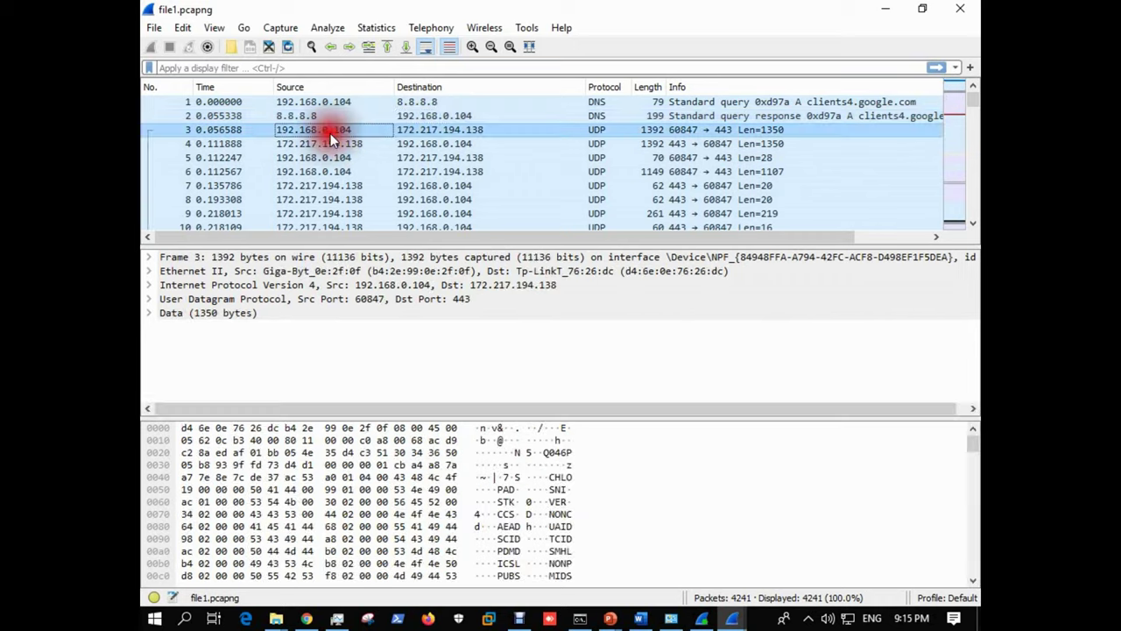
left_click(407, 133)
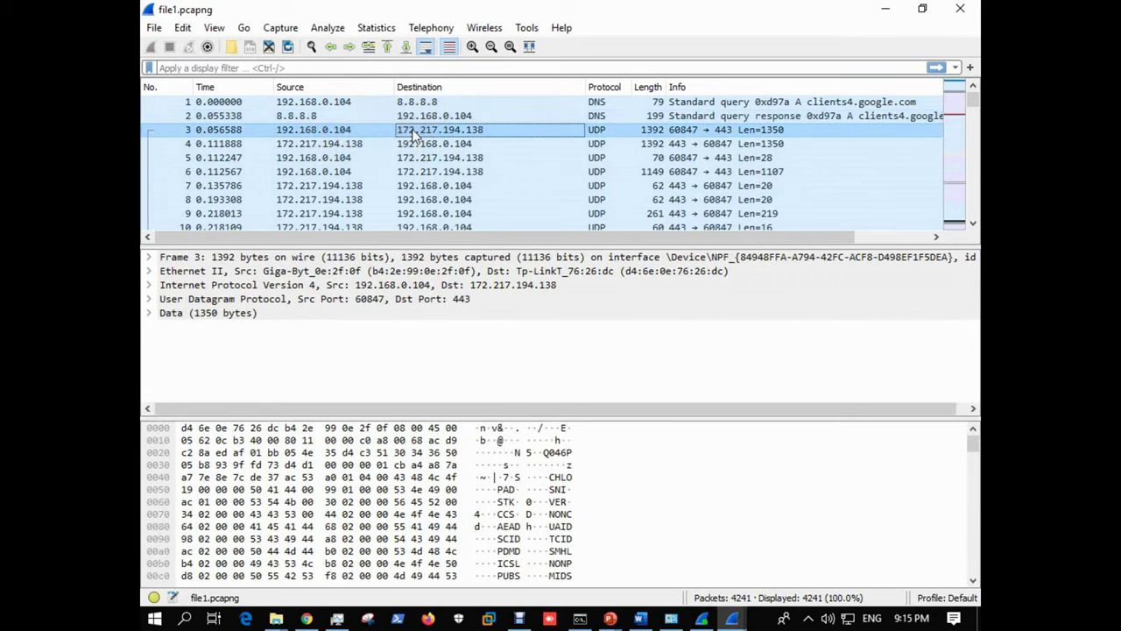
left_click(356, 144)
left_click(411, 143)
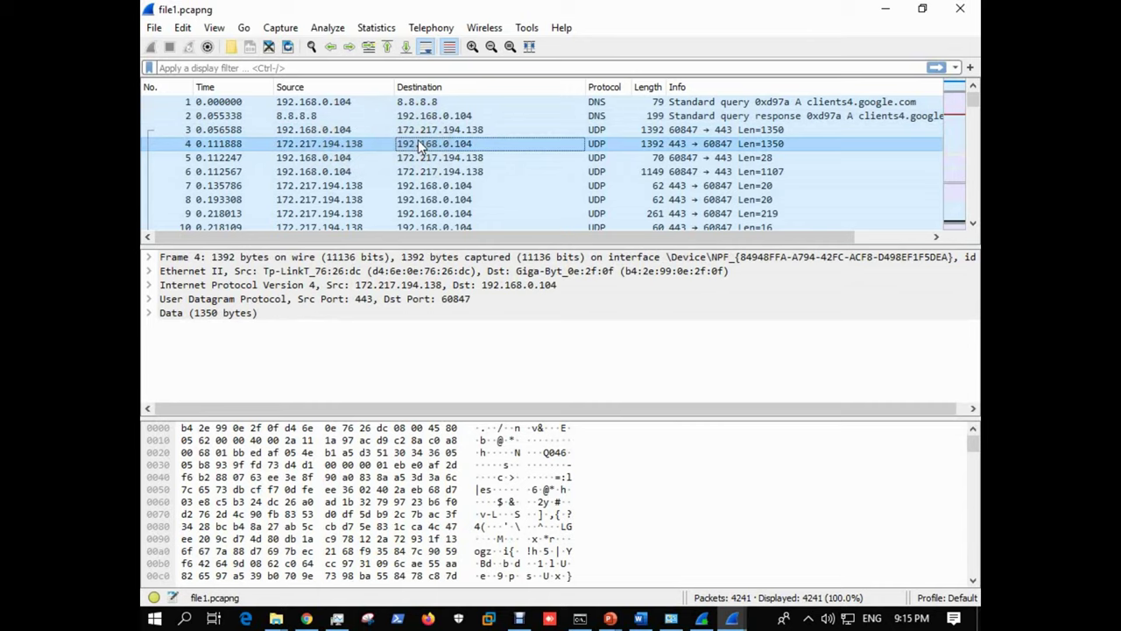
scroll(420, 146, "down", 20)
scroll(420, 142, "up", 20)
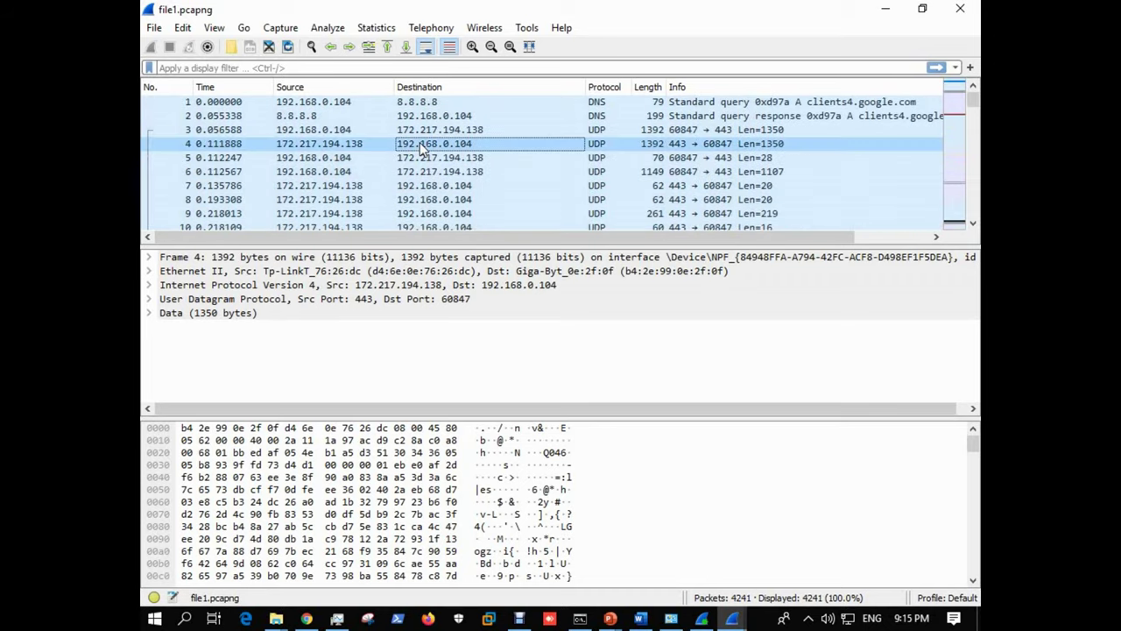
left_click(254, 68)
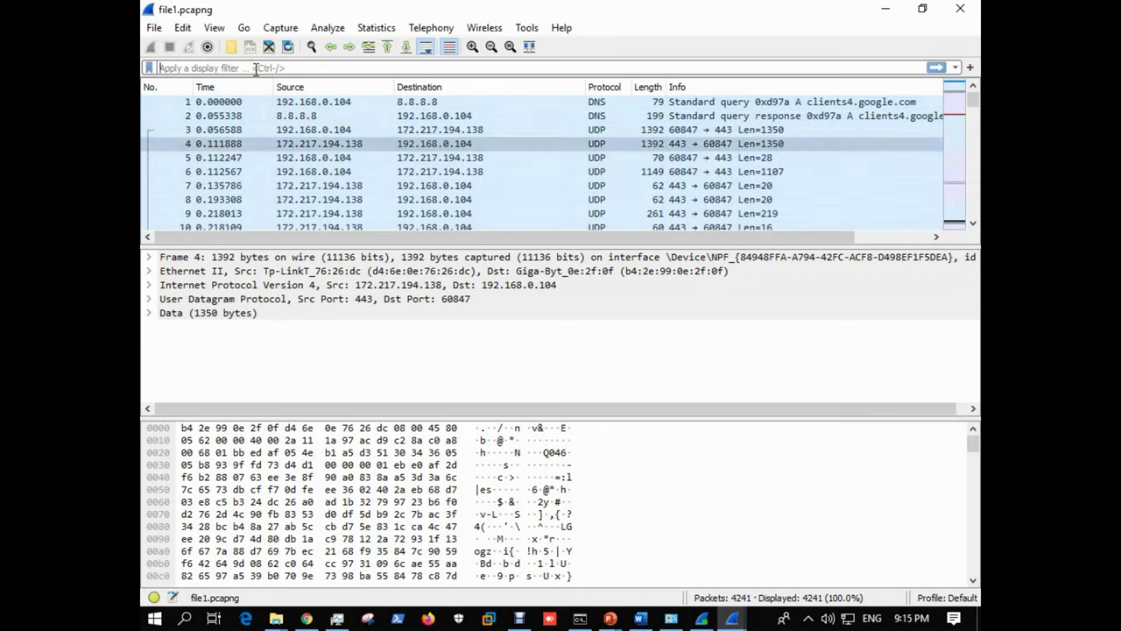
type("ARP")
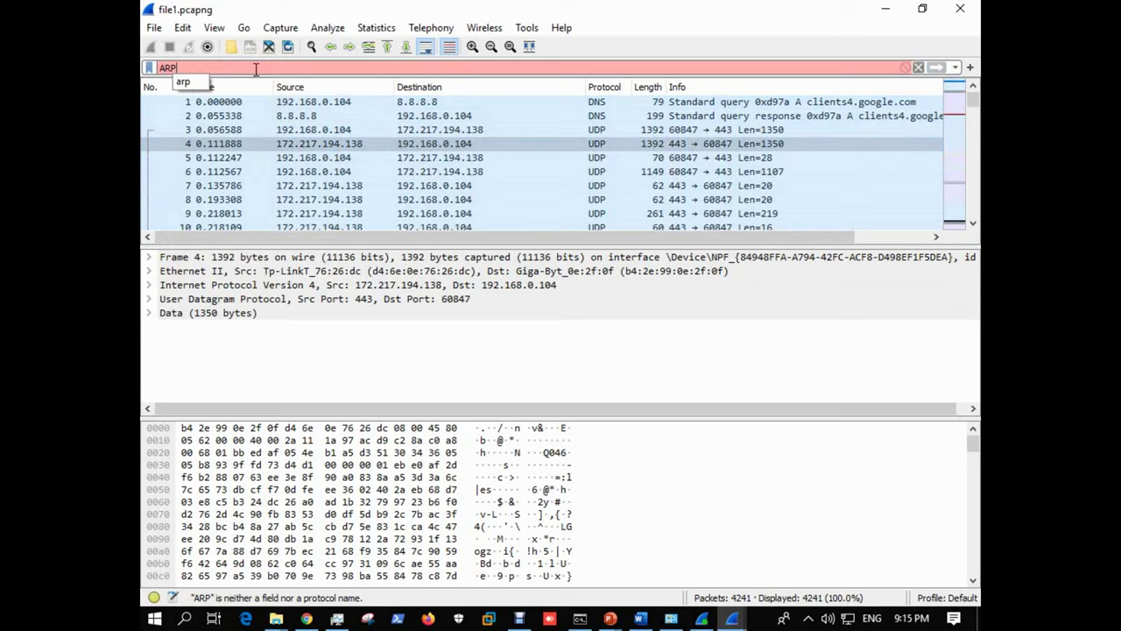
left_click(283, 65)
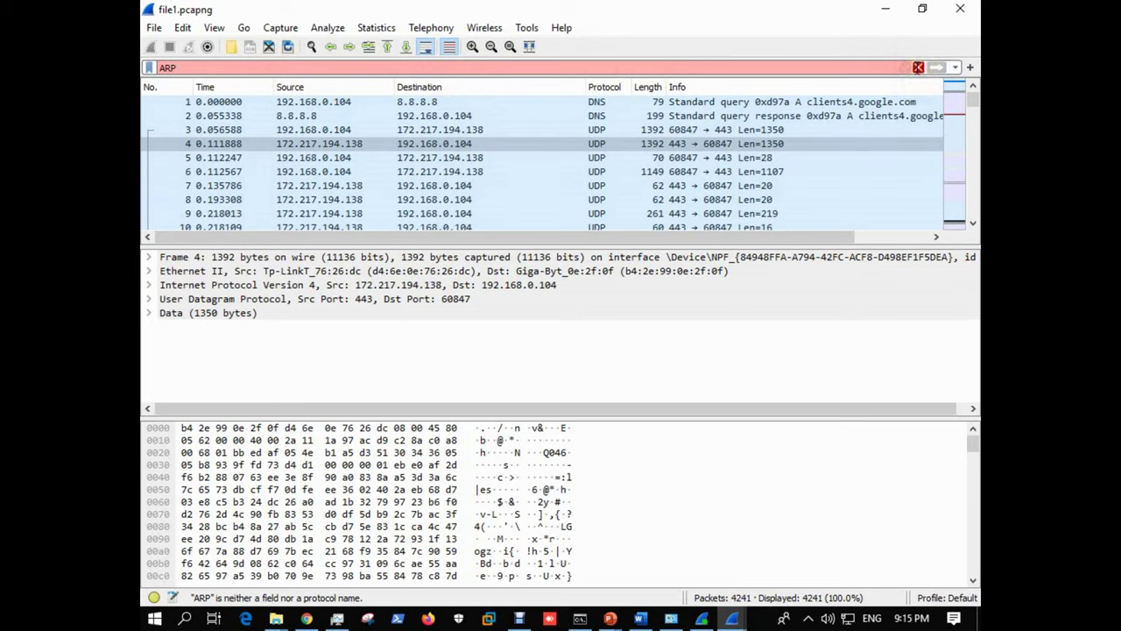
left_click(917, 67)
Apply the display filter arp to show only the ARP packets in file1.pcapng.
left_click(726, 66)
type("a")
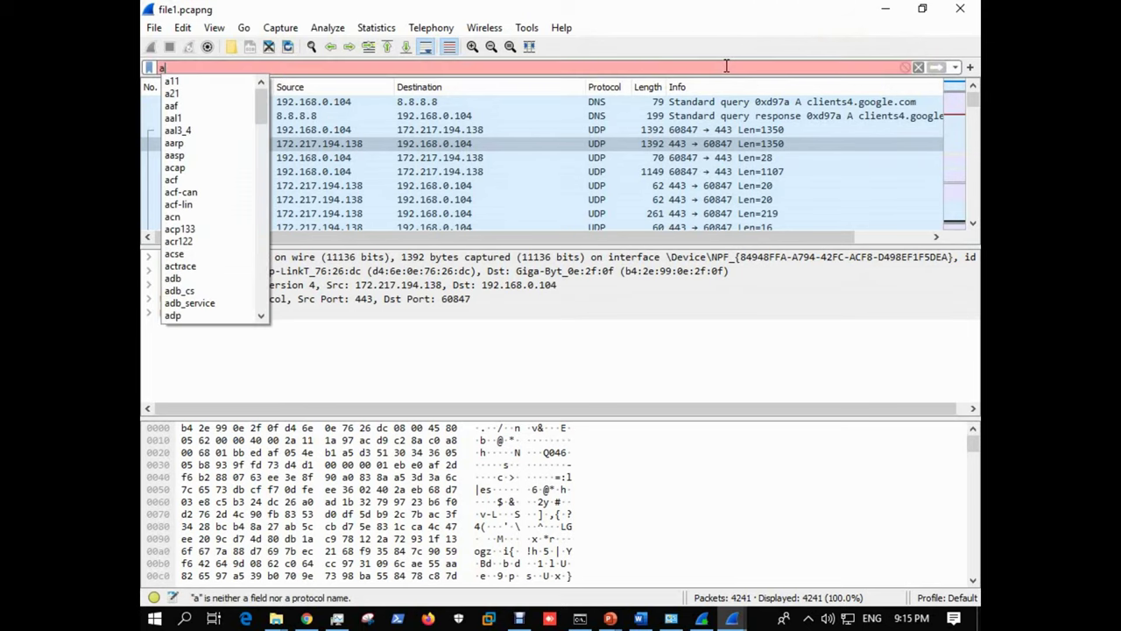
key("BackSpace")
type("arp")
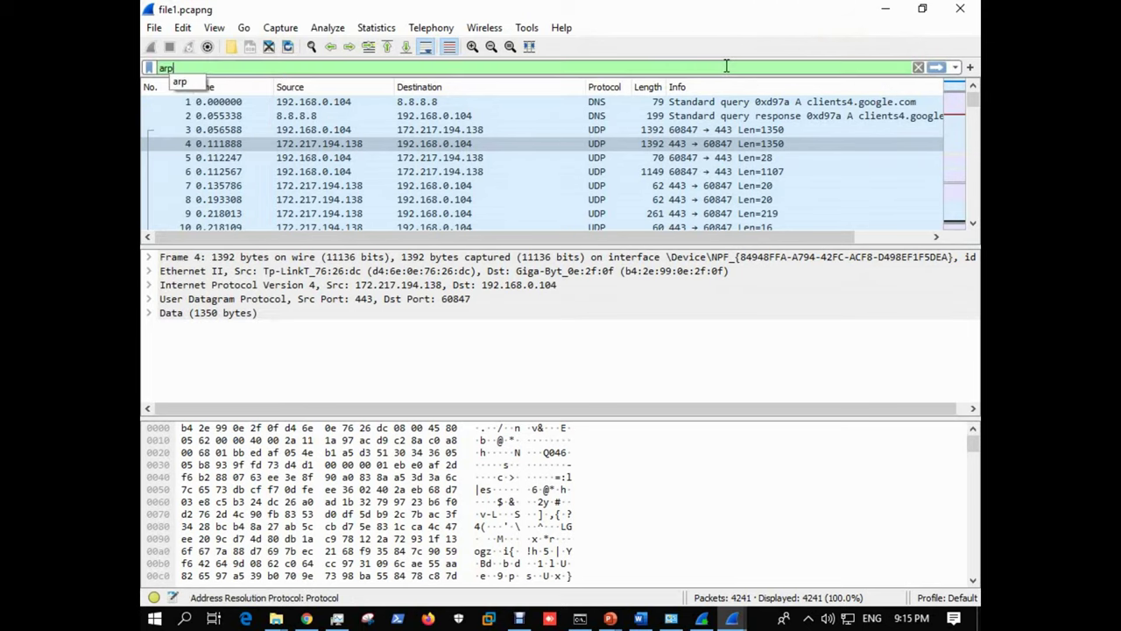
key("Return")
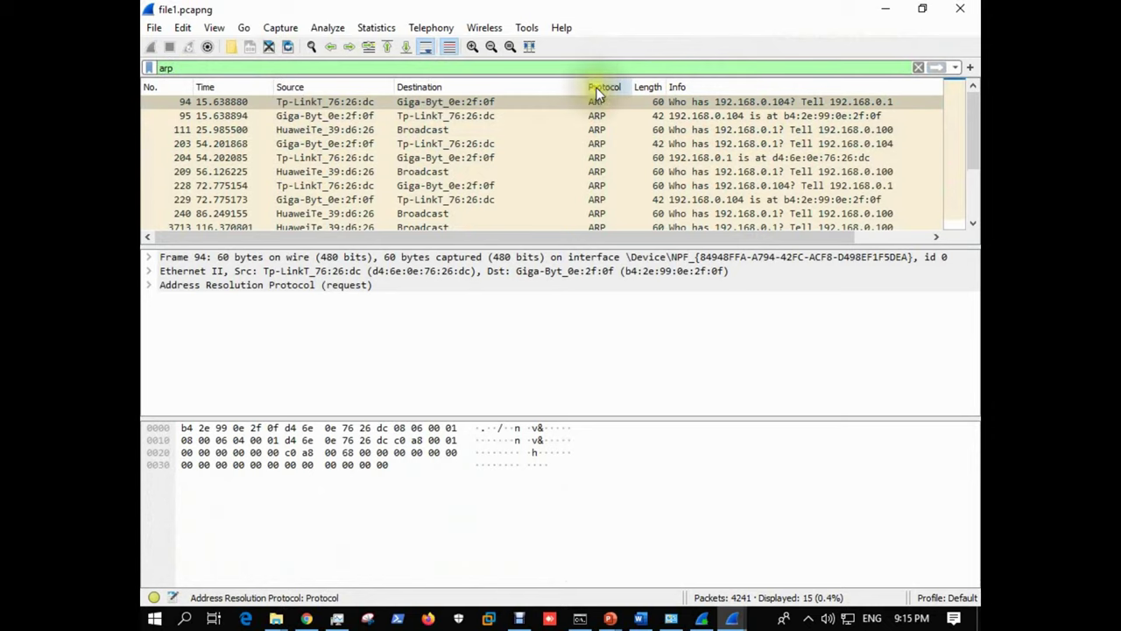
scroll(589, 158, "down", 1)
scroll(456, 140, "up", 1)
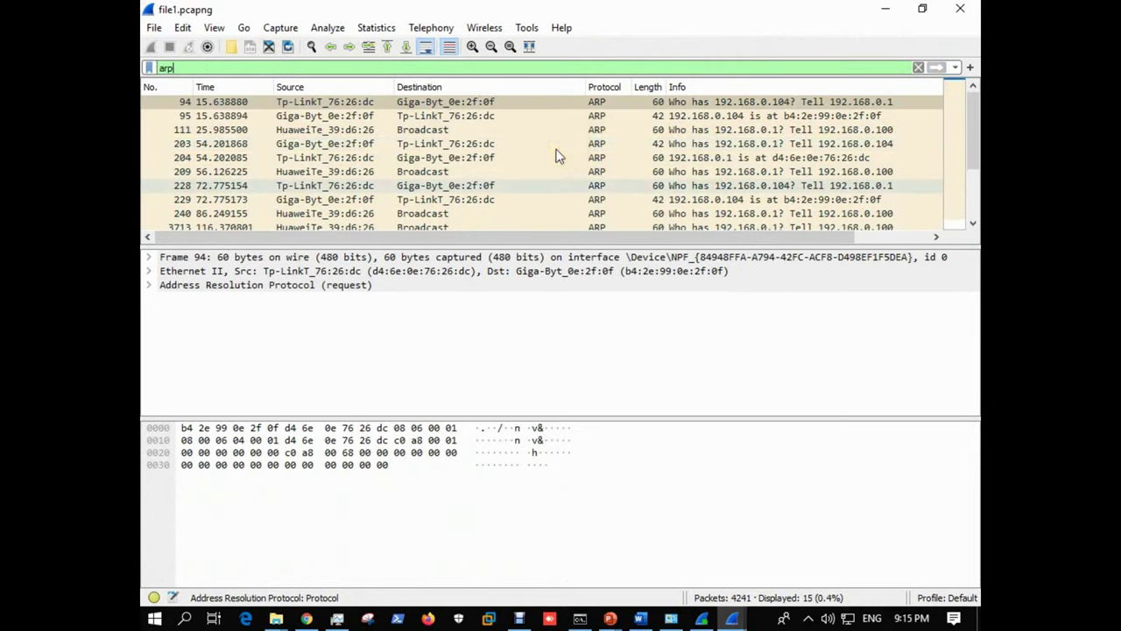
Expand the Address Resolution Protocol details of packet 95 and select its sender MAC address.
left_click(308, 118)
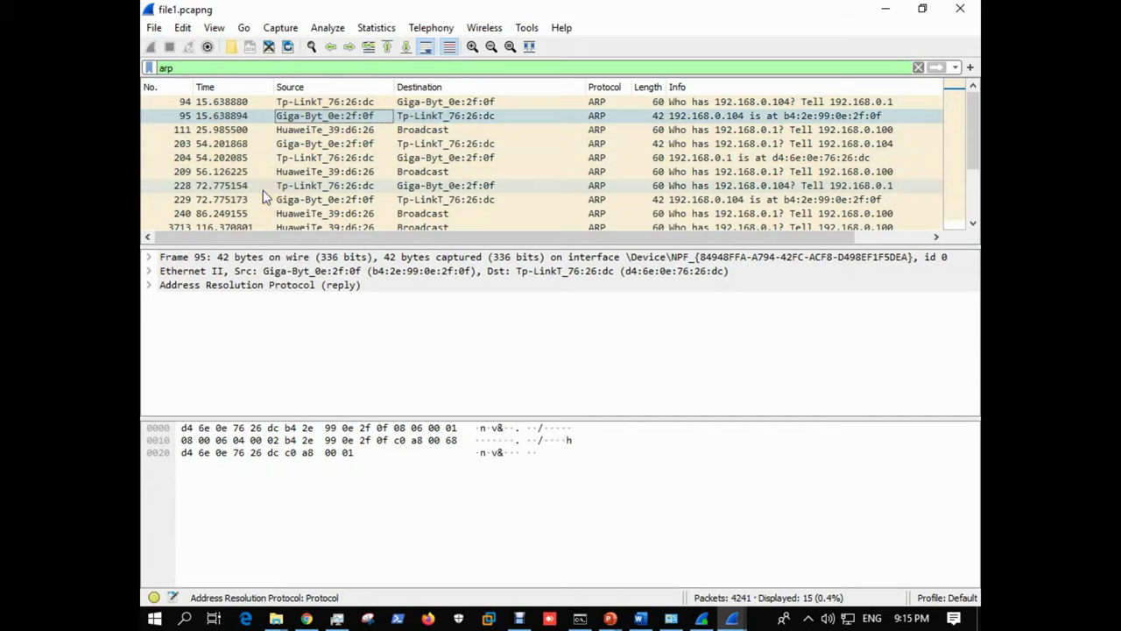
left_click(150, 287)
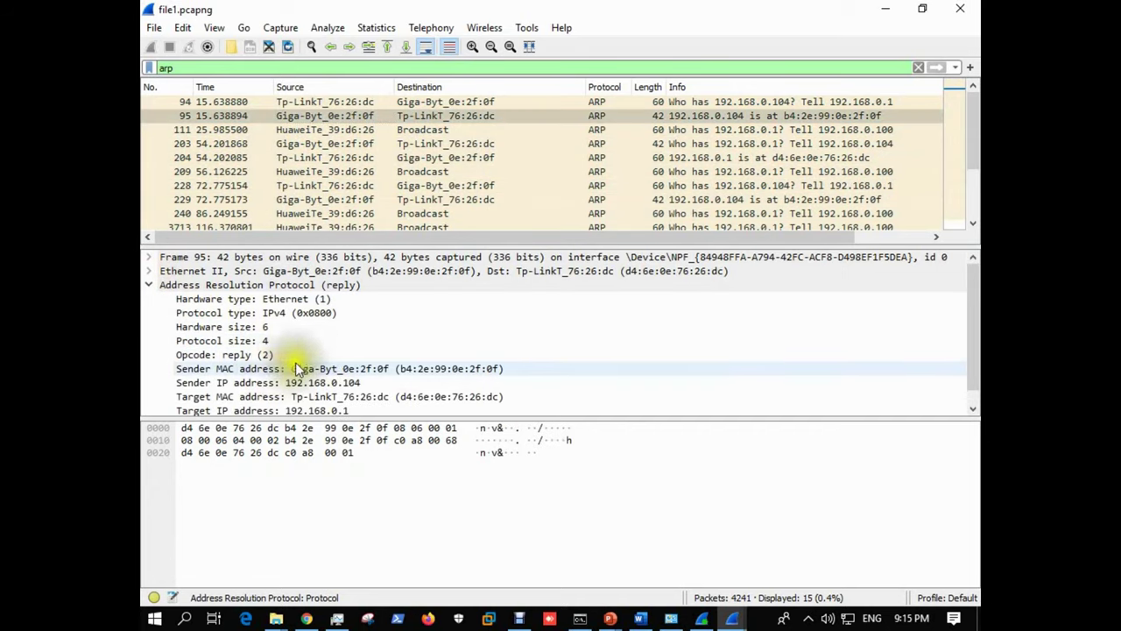
left_click(324, 369)
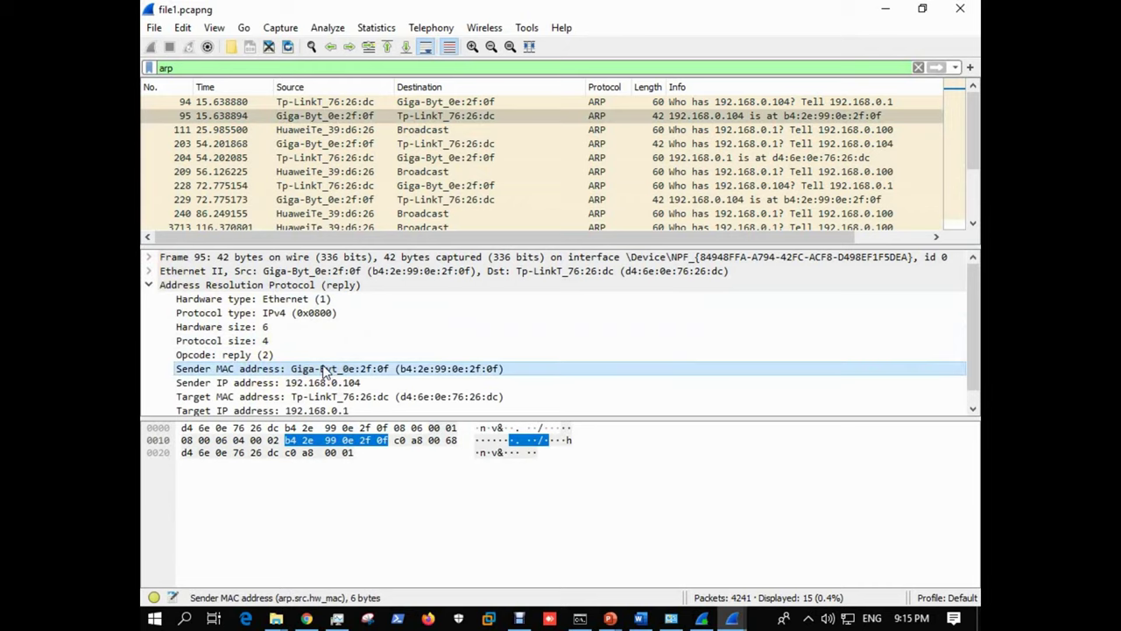
Switch to Command Prompt and highlight the ipconfig /all command and the physical address of the Ethernet 2 adapter.
left_click(579, 618)
scroll(704, 389, "up", 15)
scroll(704, 395, "up", 15)
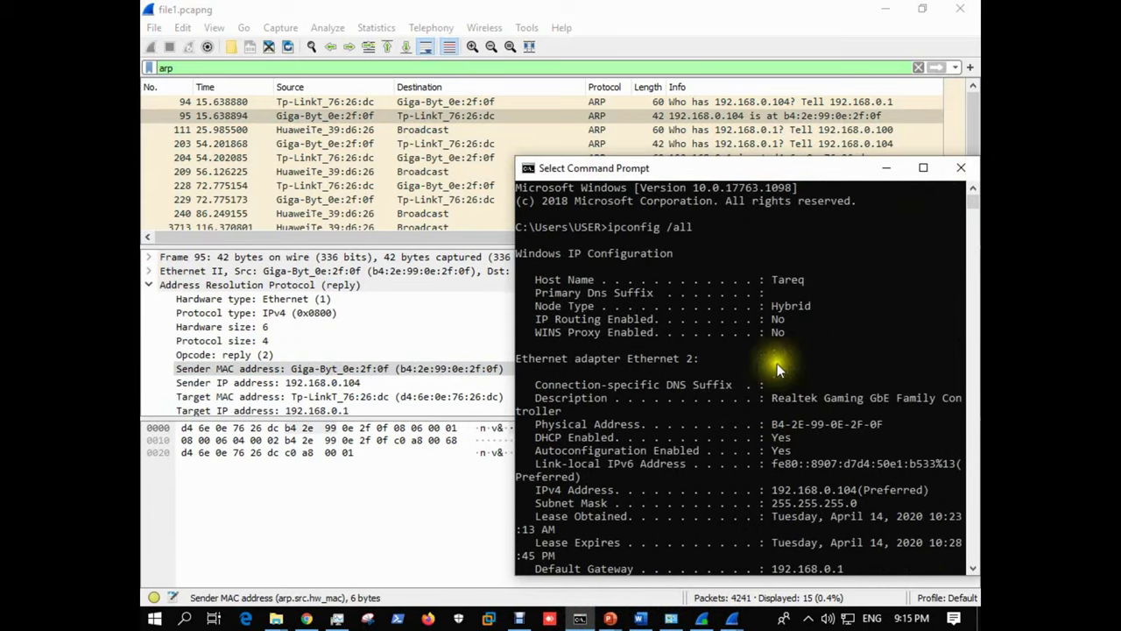
left_click_drag(608, 228, 704, 229)
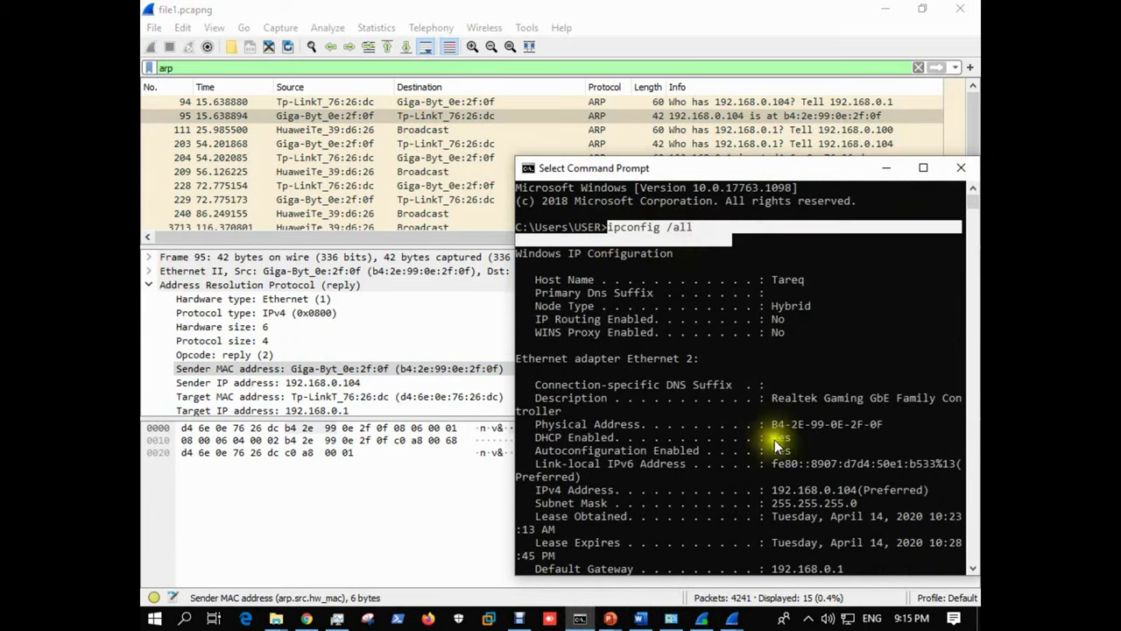
scroll(774, 440, "down", 2)
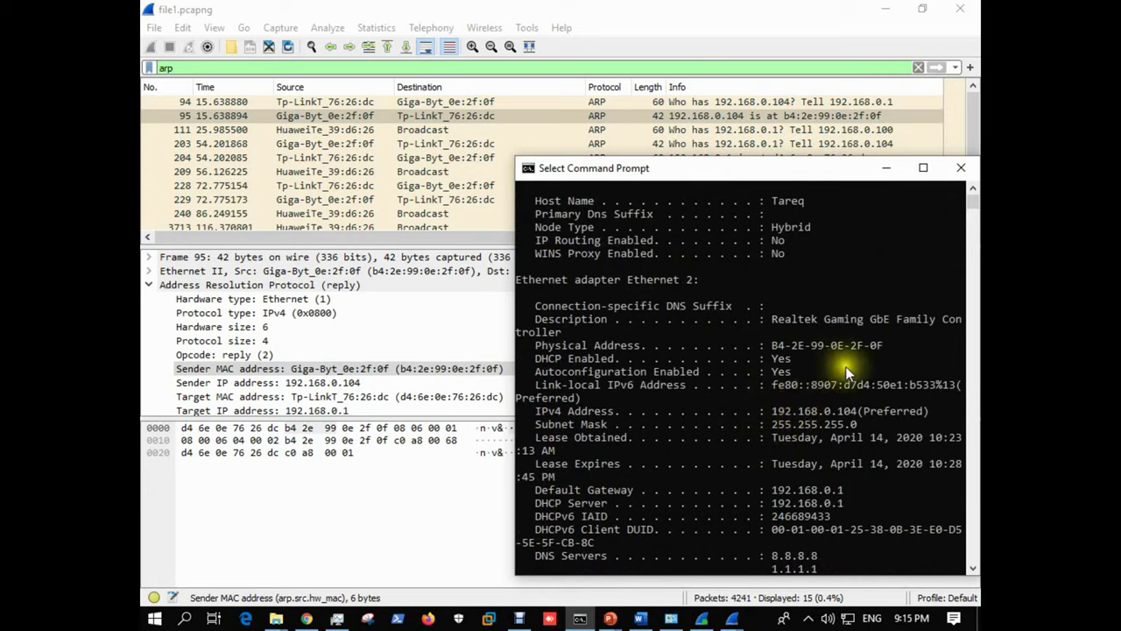
left_click_drag(883, 343, 889, 345)
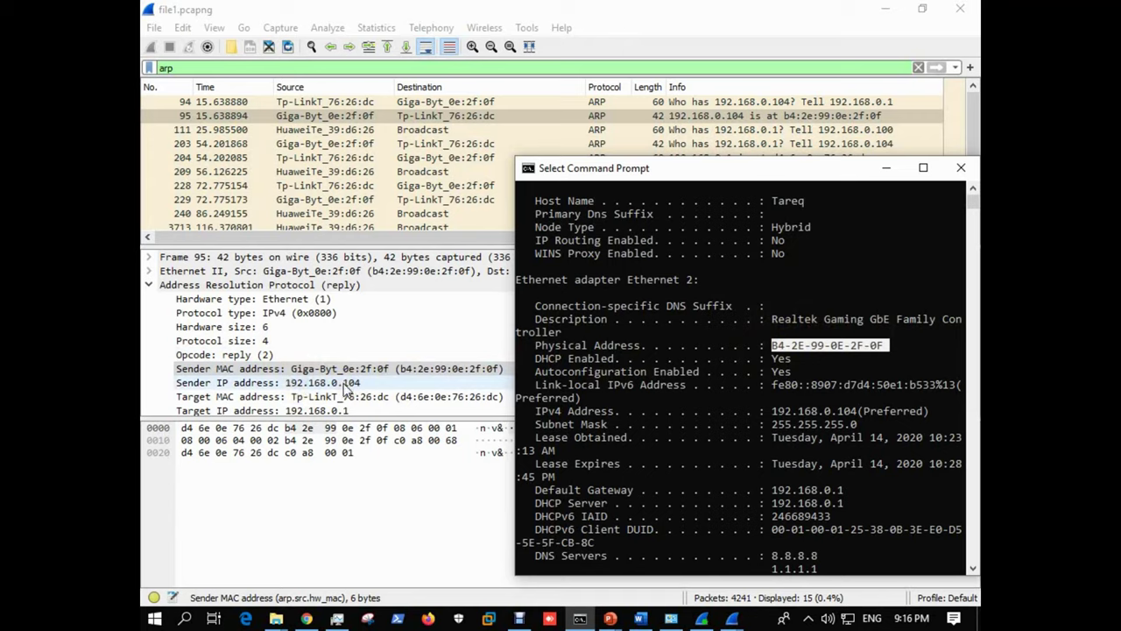
Return to Wireshark and inspect the target MAC address and target IP address of the ARP reply in packet 95.
left_click(298, 398)
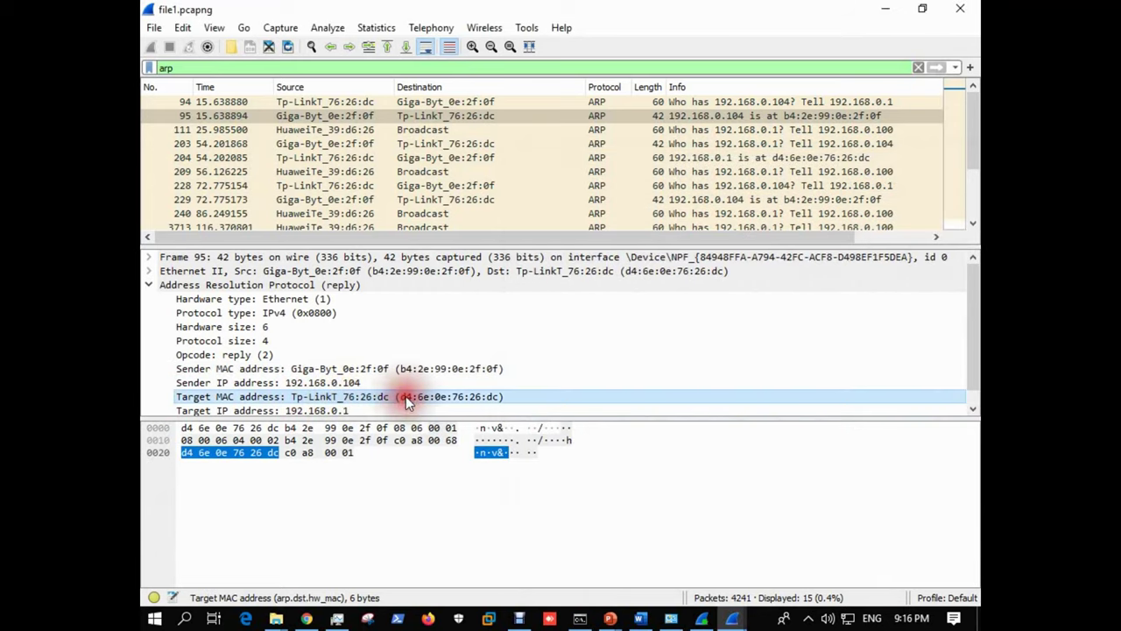
left_click(306, 410)
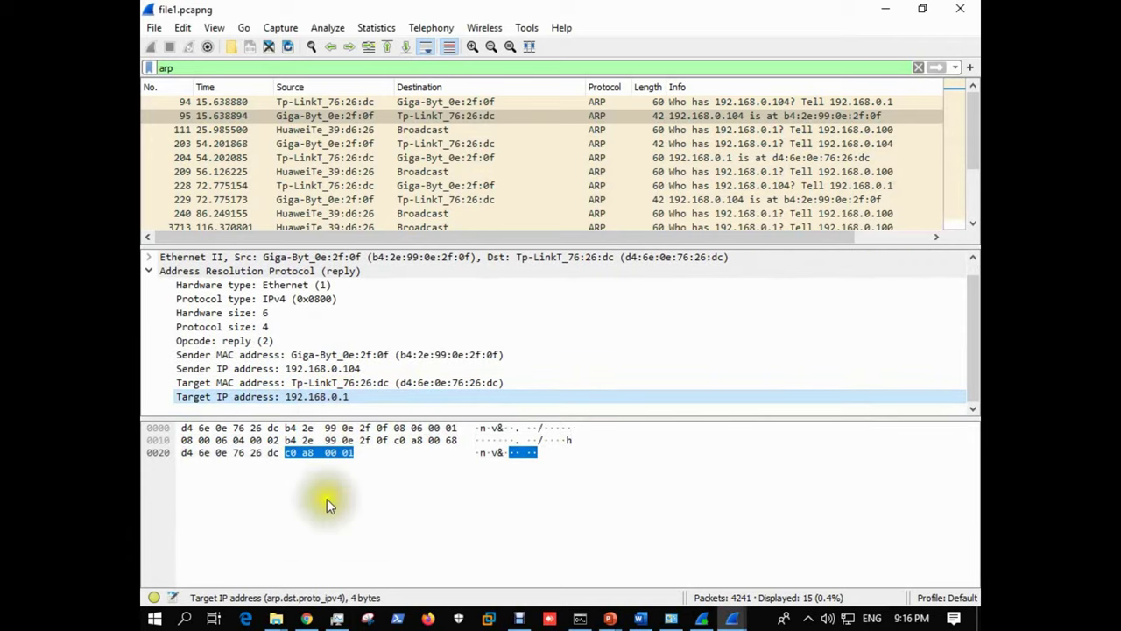
Switch to Chrome and open the router login page at 192.168.0.1 in the new tab.
left_click(307, 618)
left_click(363, 14)
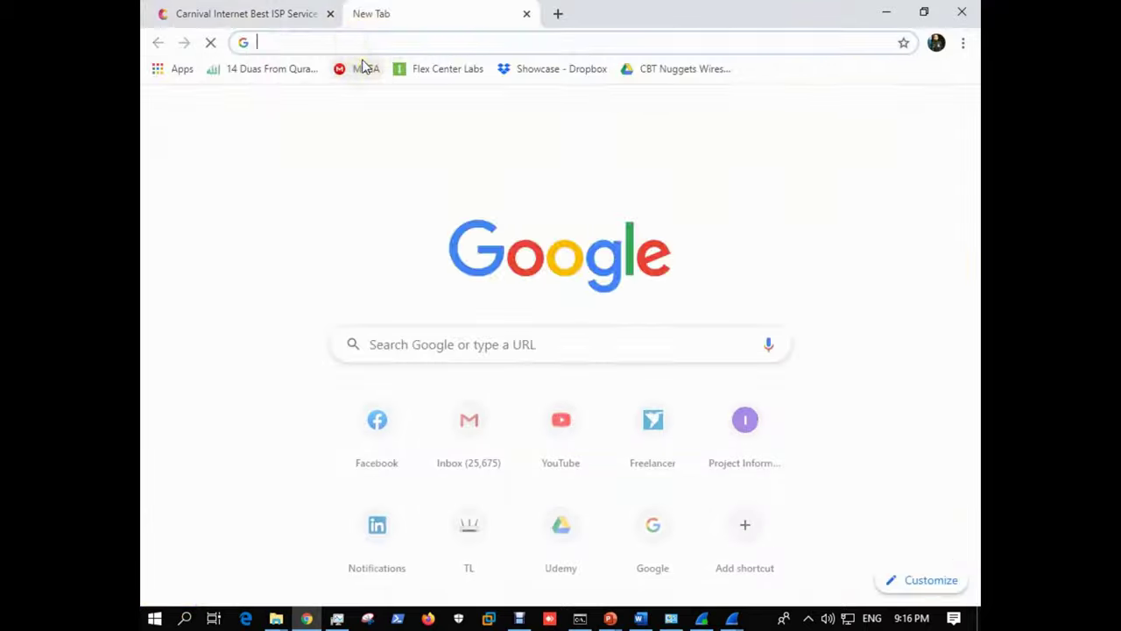
type("192.168.0.1")
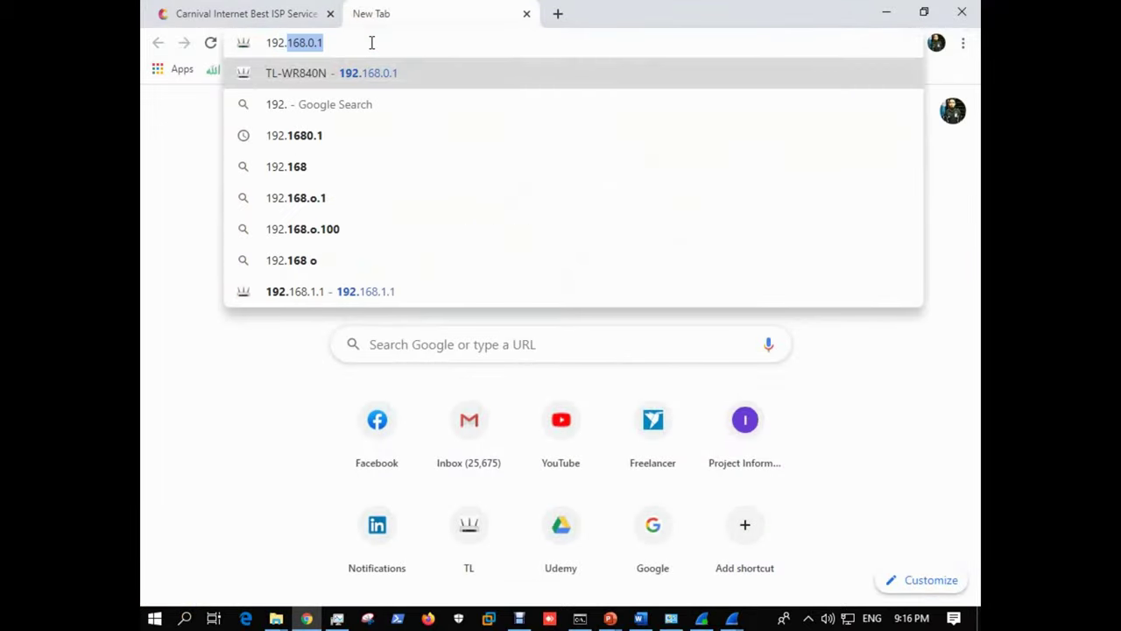
key("Return")
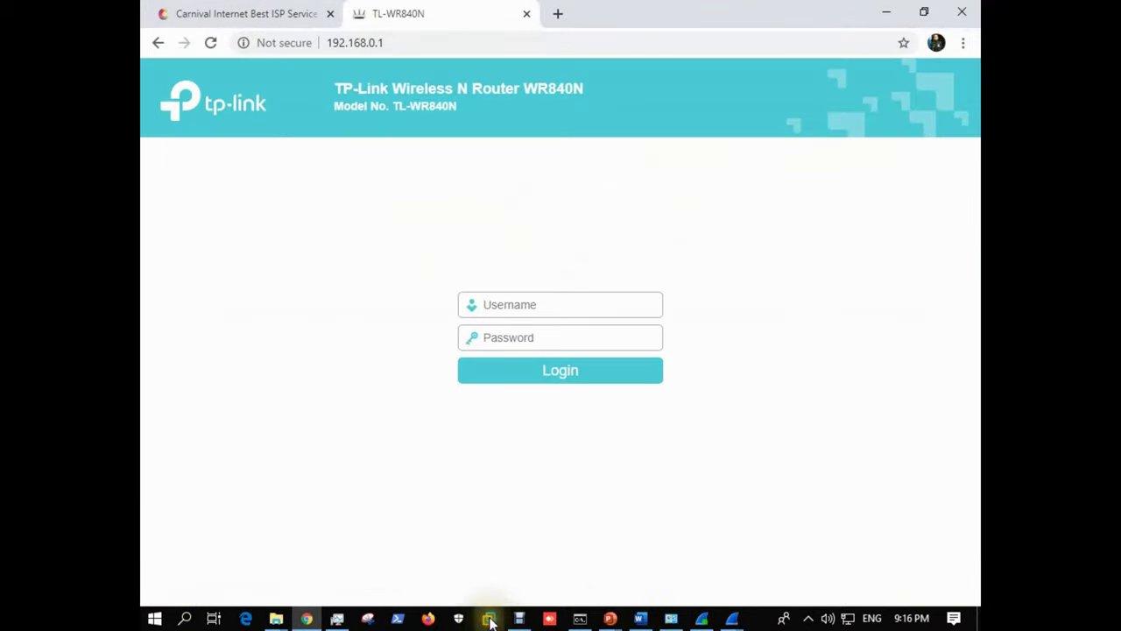
Return to file1.pcapng in Wireshark and replace the arp display filter with dns.
mouse_move(674, 616)
left_click(814, 562)
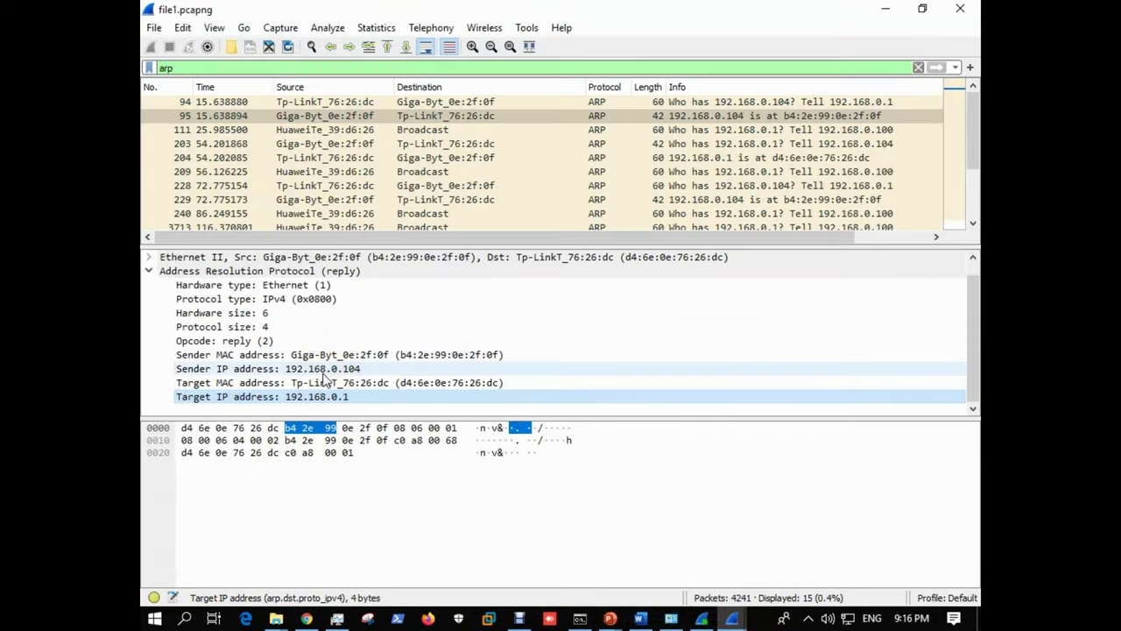
scroll(367, 316, "up", 1)
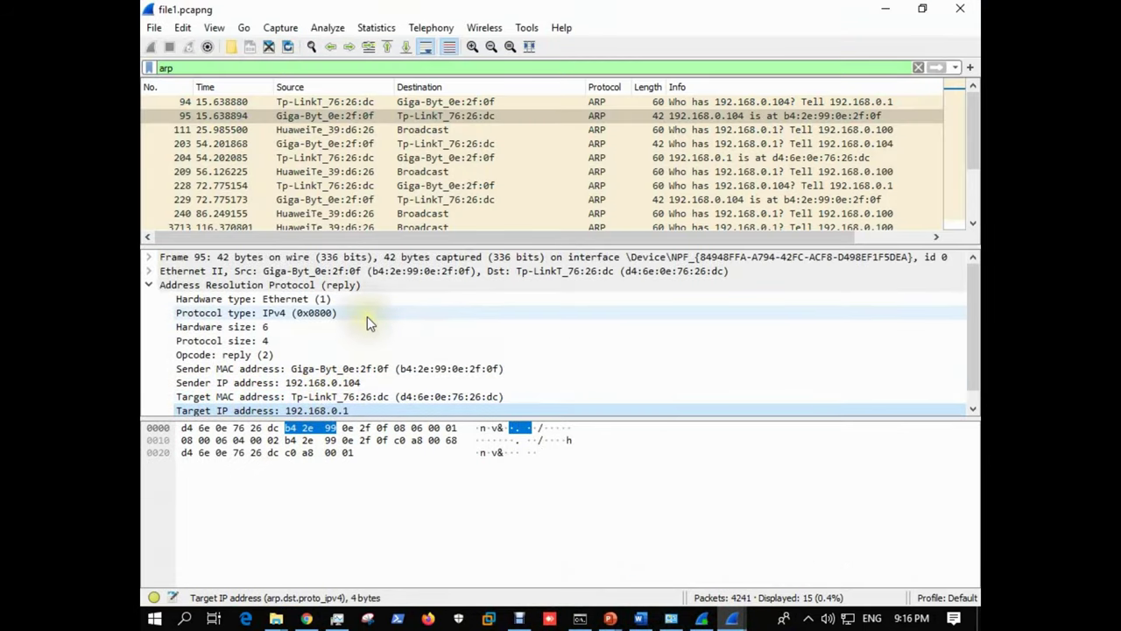
left_click(189, 70)
key("BackSpace")
key("BackSpace")
key("BackSpace")
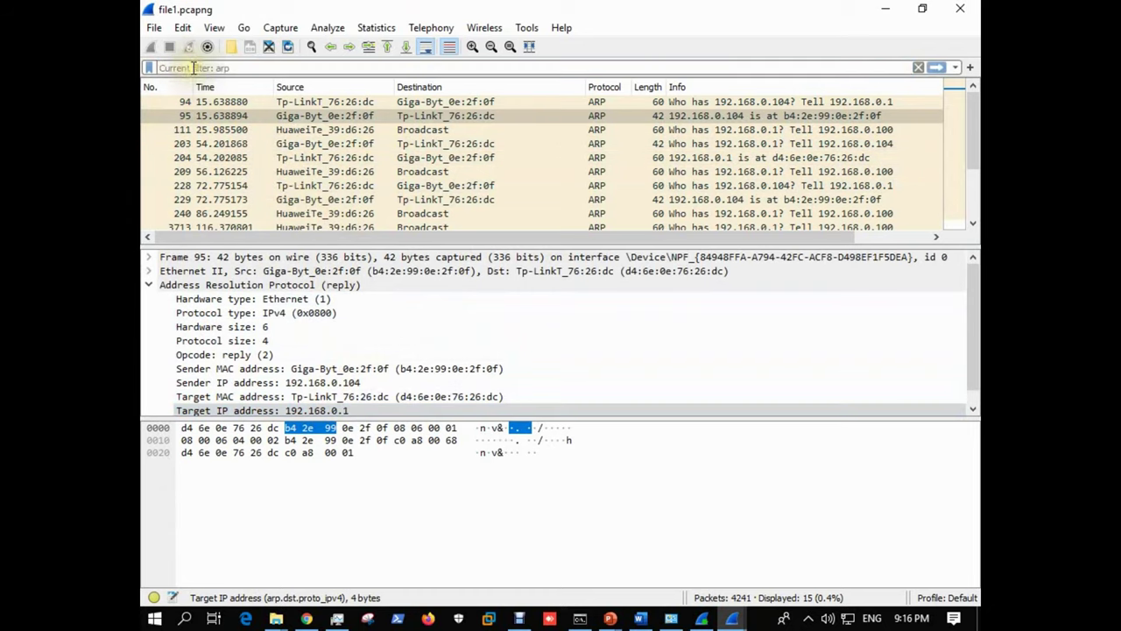
type("dns")
key("Return")
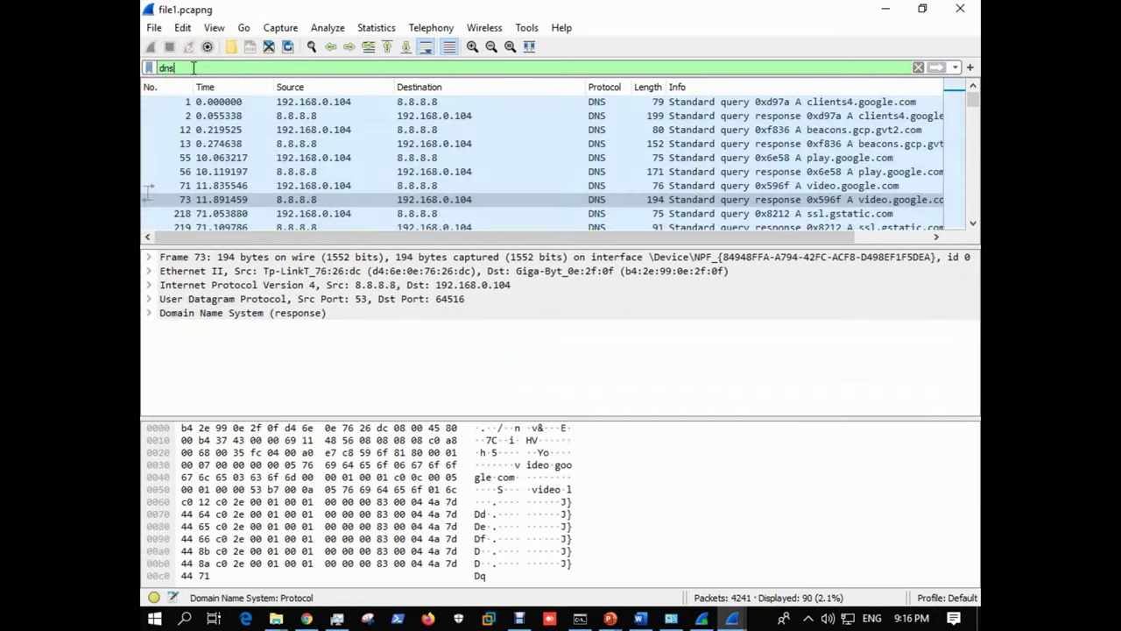
left_click(177, 83)
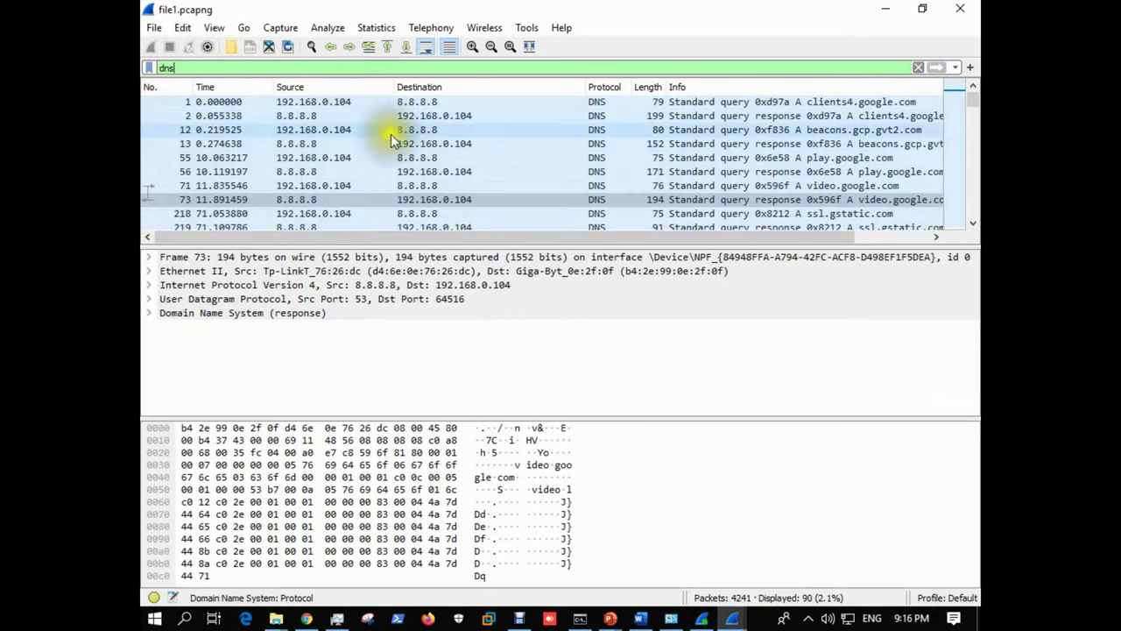
scroll(422, 129, "down", 2)
scroll(421, 129, "down", 15)
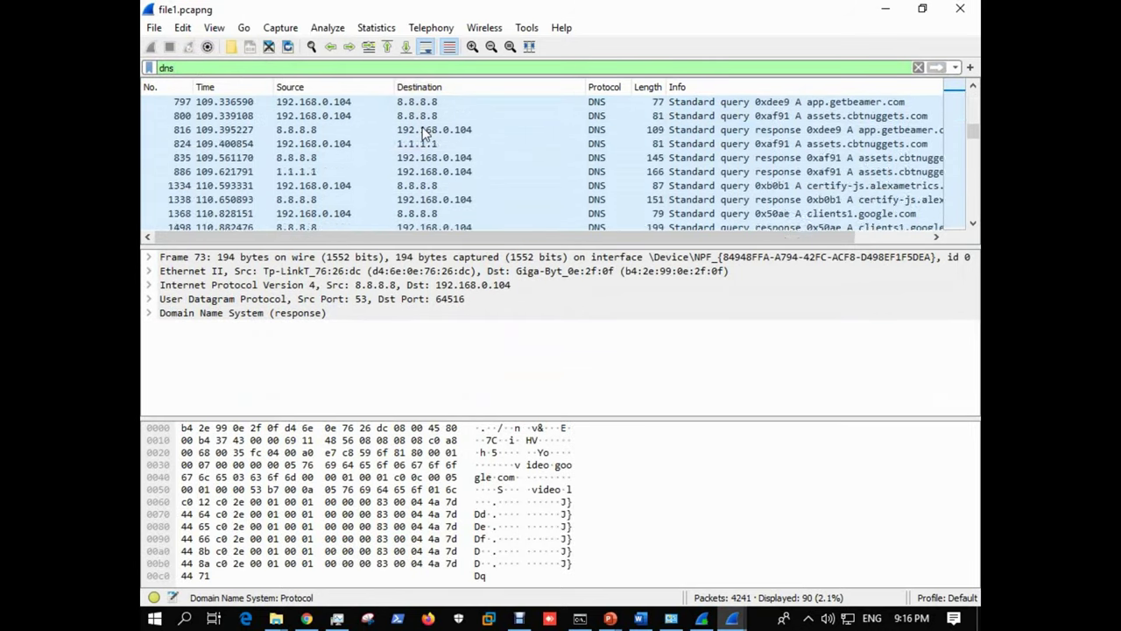
scroll(424, 164, "up", 10)
mouse_move(408, 125)
left_mouse_down()
mouse_move(397, 134)
mouse_move(417, 135)
mouse_move(403, 131)
left_mouse_up()
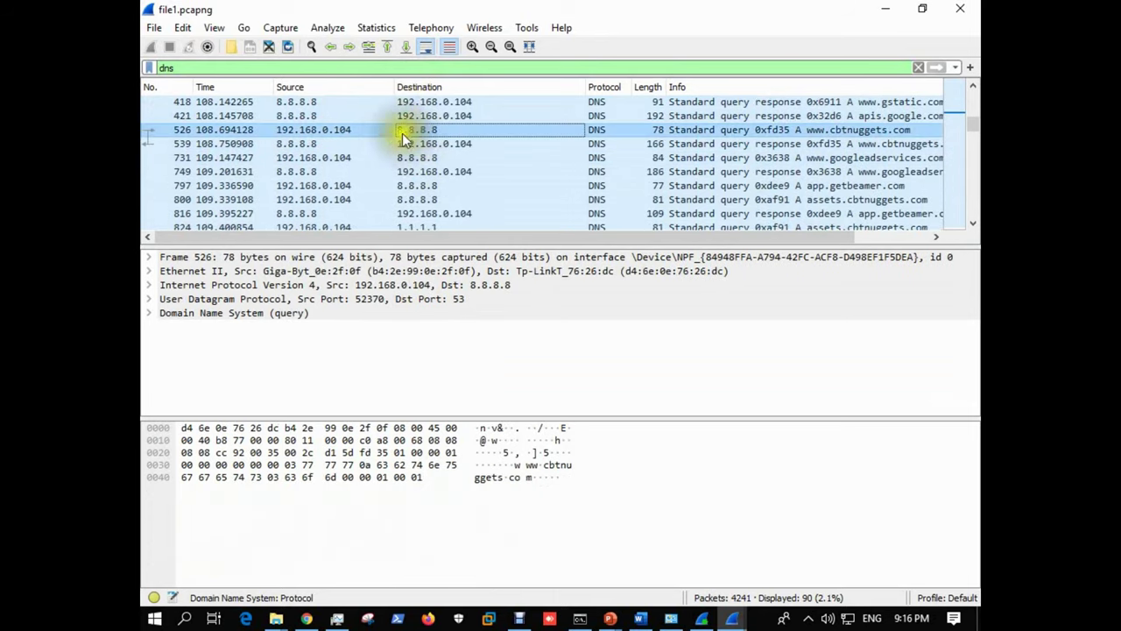
scroll(540, 132, "down", 10)
scroll(560, 138, "down", 3)
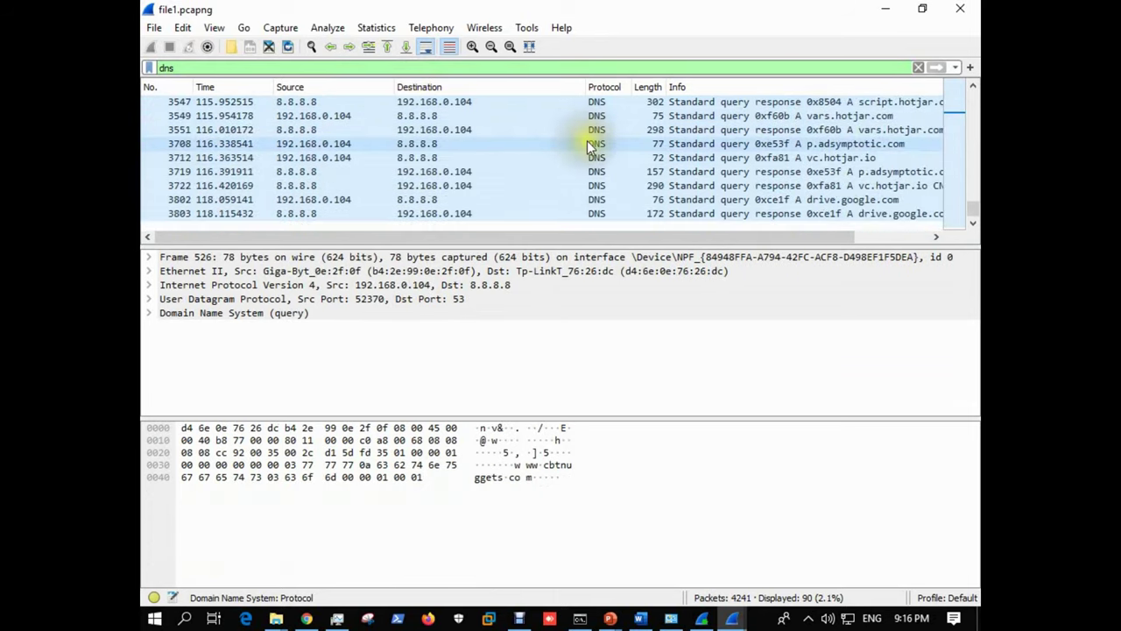
Expand the Domain Name System details of packet 526 and inspect its User Datagram Protocol and Internet Protocol Version 4 layers.
left_click(149, 313)
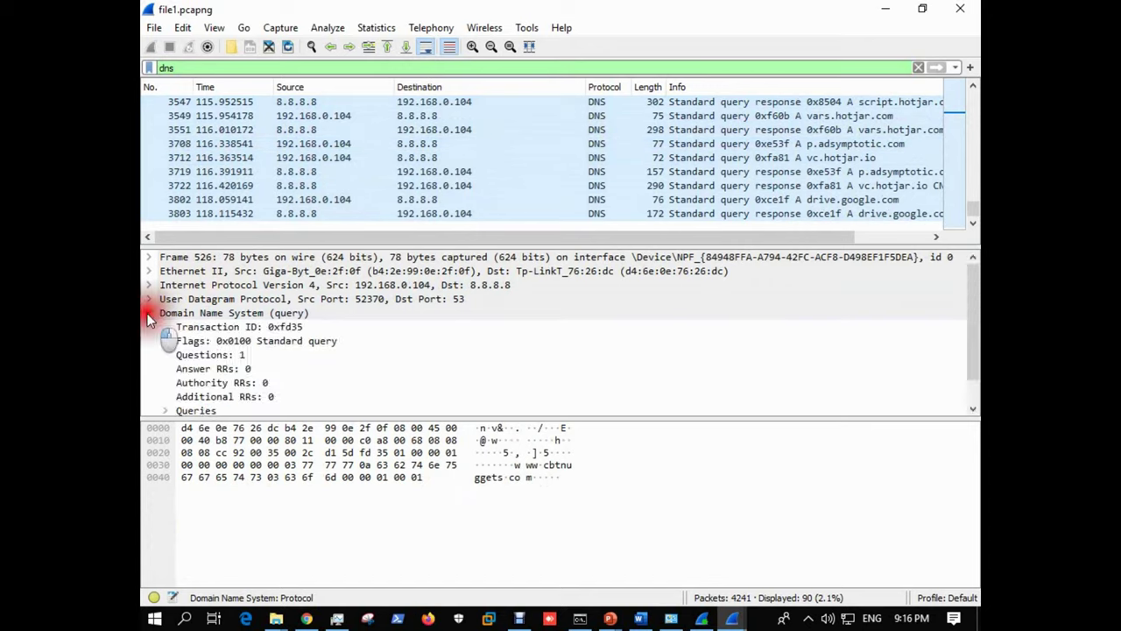
scroll(237, 359, "down", 1)
scroll(378, 337, "up", 1)
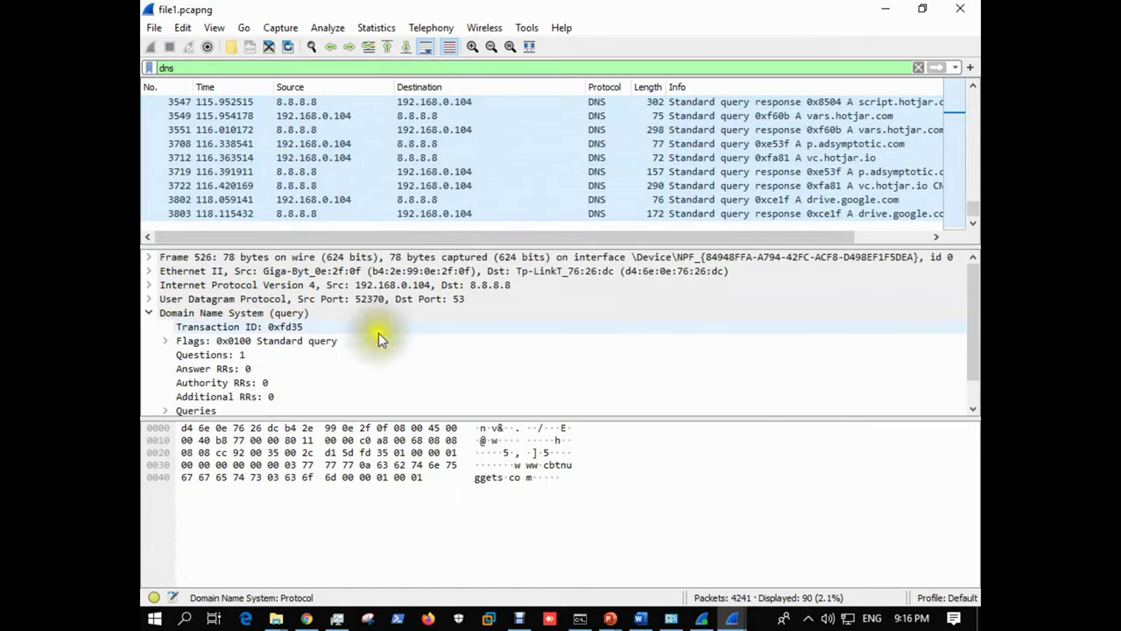
left_click(366, 299)
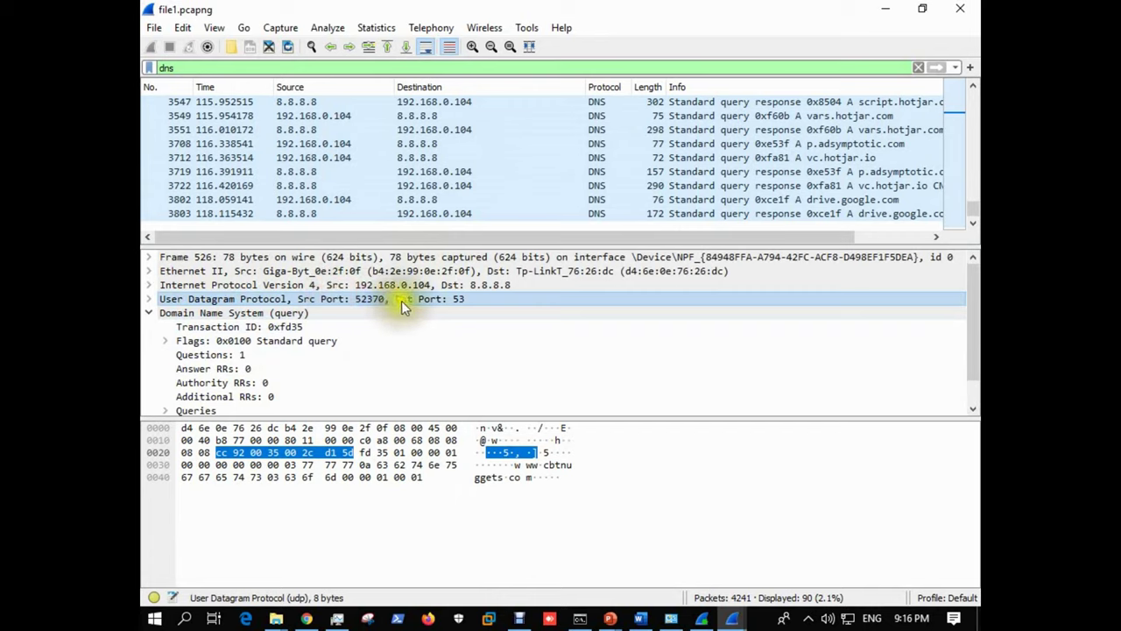
left_click(392, 285)
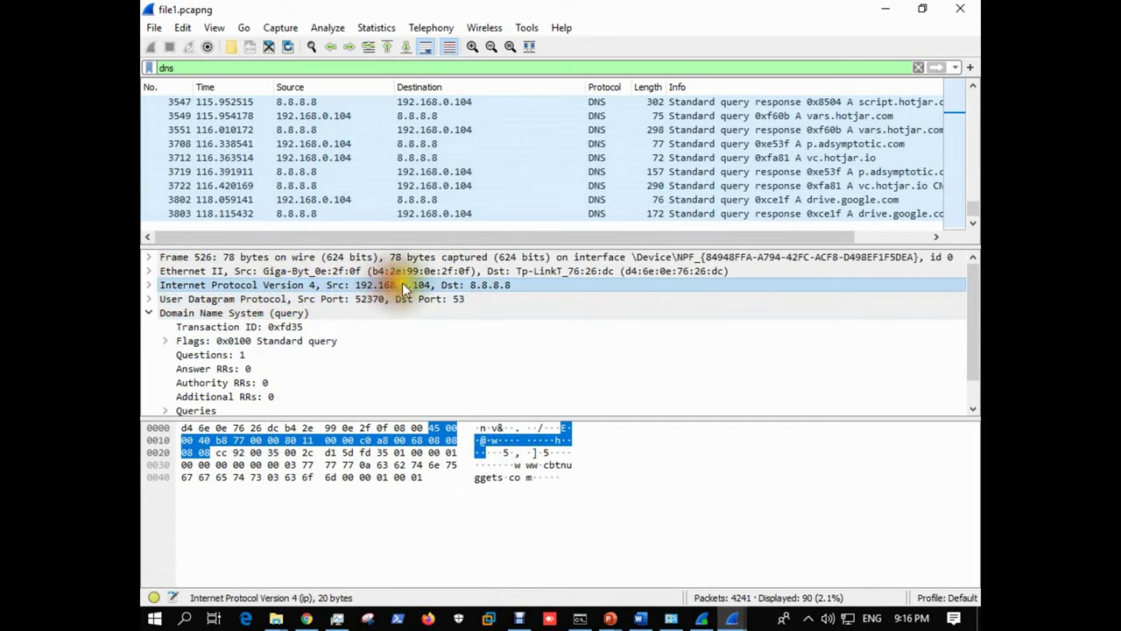
Remove the dns display filter, try UDP in its place, and clear the filter to list all packets.
left_click(189, 69)
key("BackSpace")
key("BackSpace")
key("BackSpace")
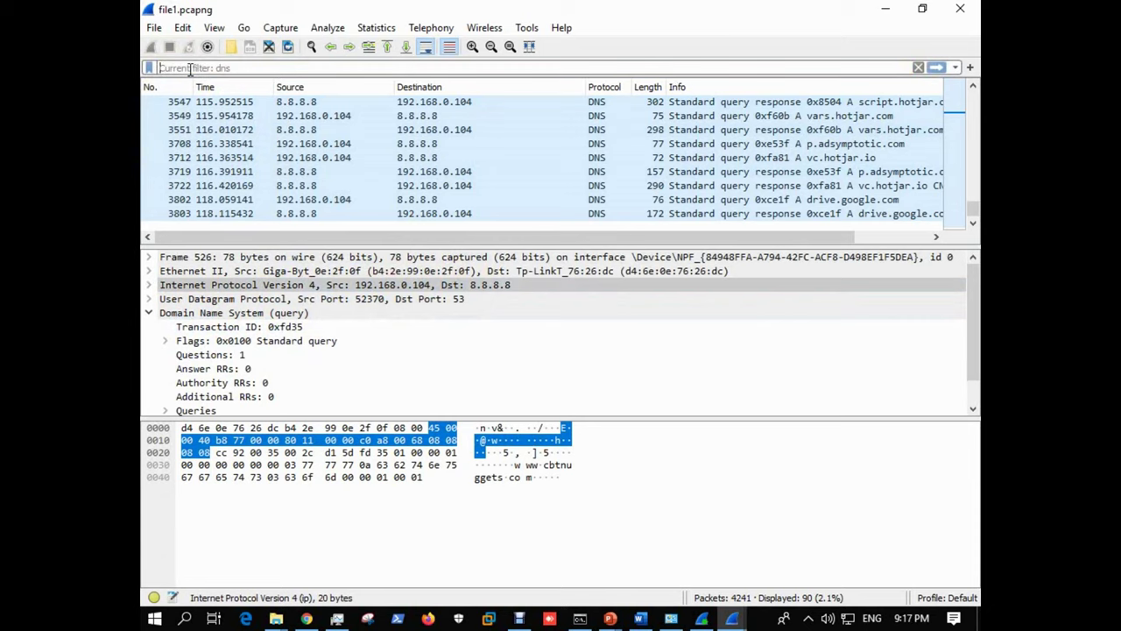
type("UDP")
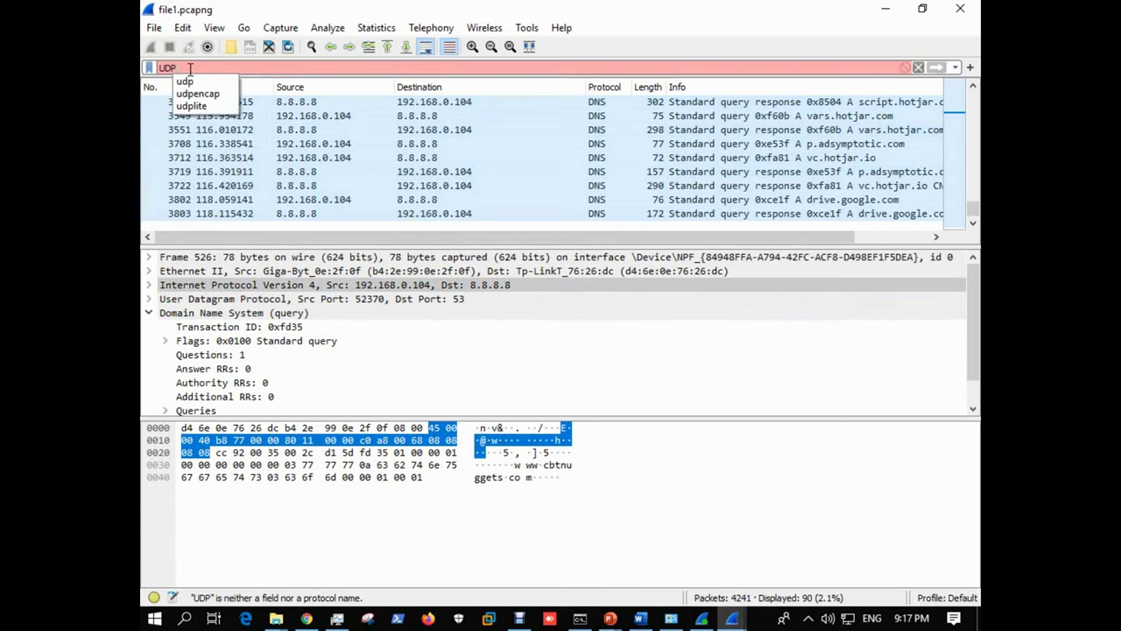
key("Escape")
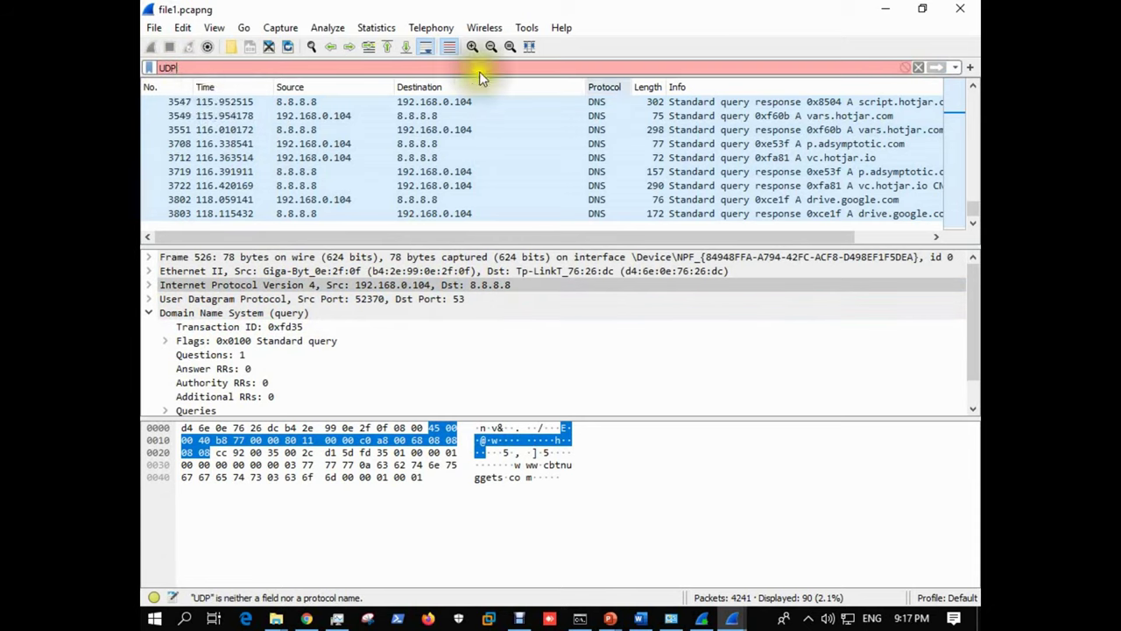
left_click(918, 67)
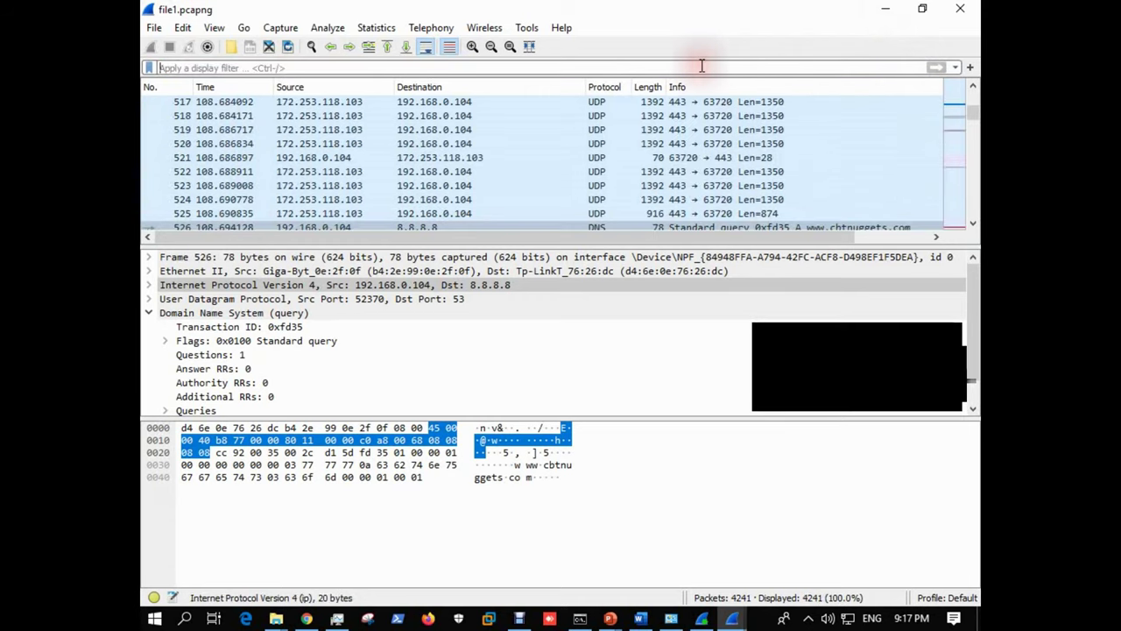
Try UDP as the display filter again and look through the UDP packets in the unfiltered list.
type("UDP")
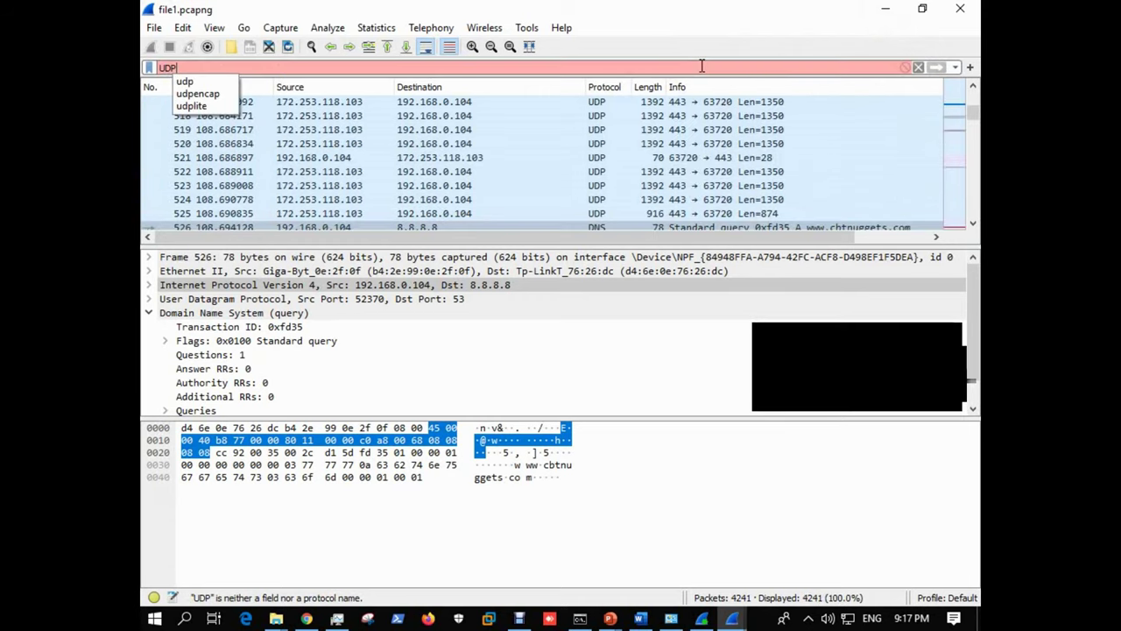
key("Escape")
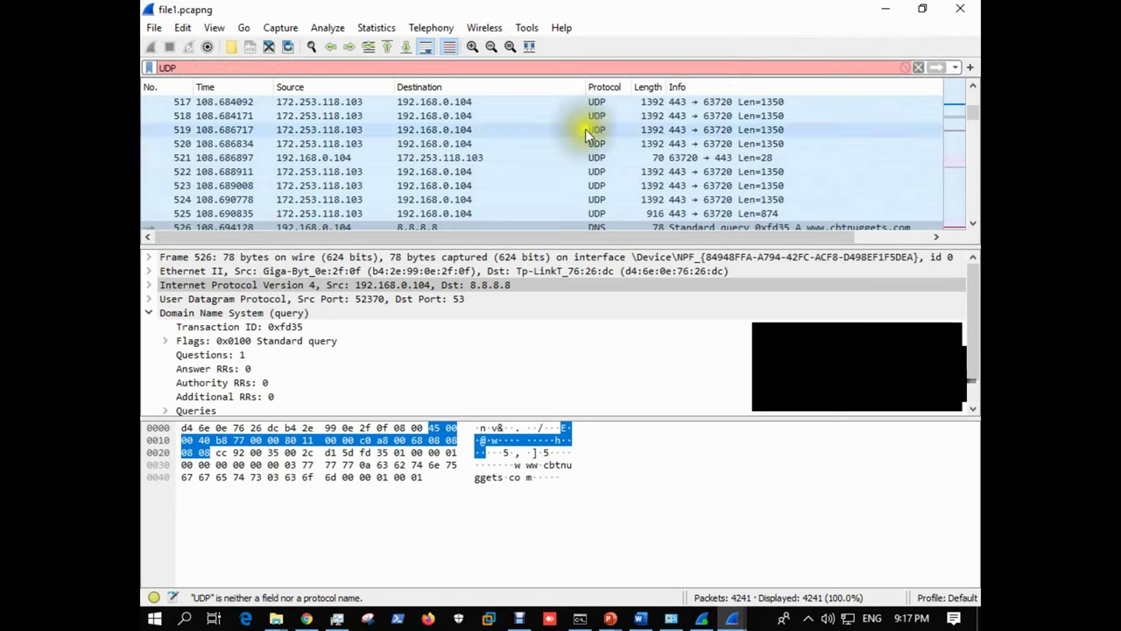
scroll(604, 123, "down", 4)
scroll(567, 133, "down", 20)
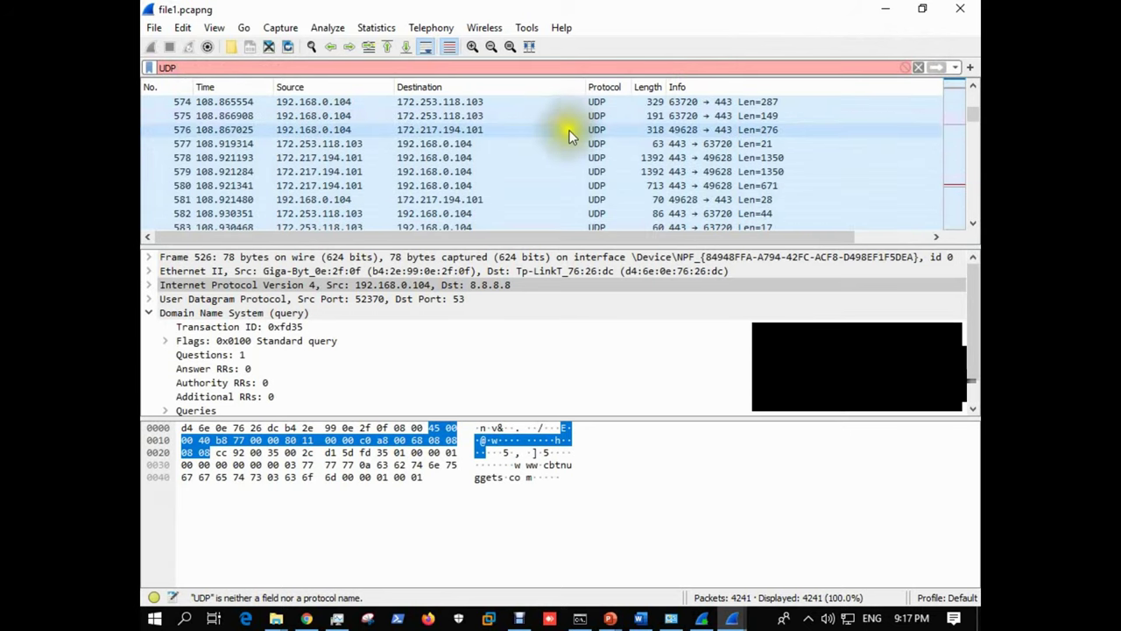
scroll(565, 138, "up", 14)
scroll(564, 122, "up", 8)
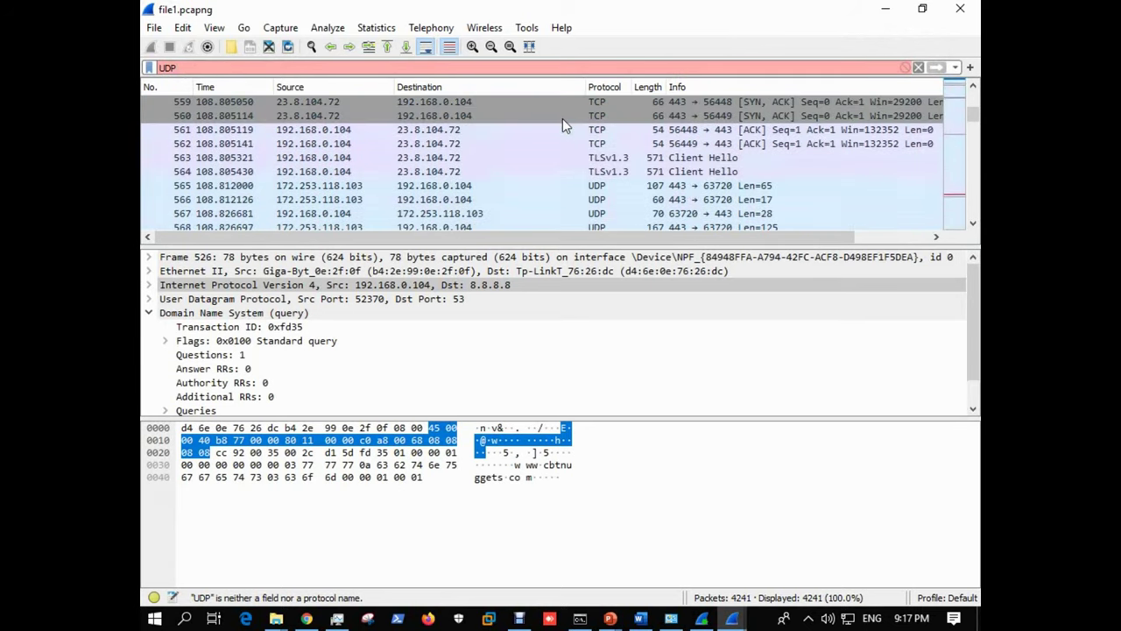
Try TCP as the display filter instead of UDP, and clear the filter entry.
key("BackSpace")
key("BackSpace")
key("BackSpace")
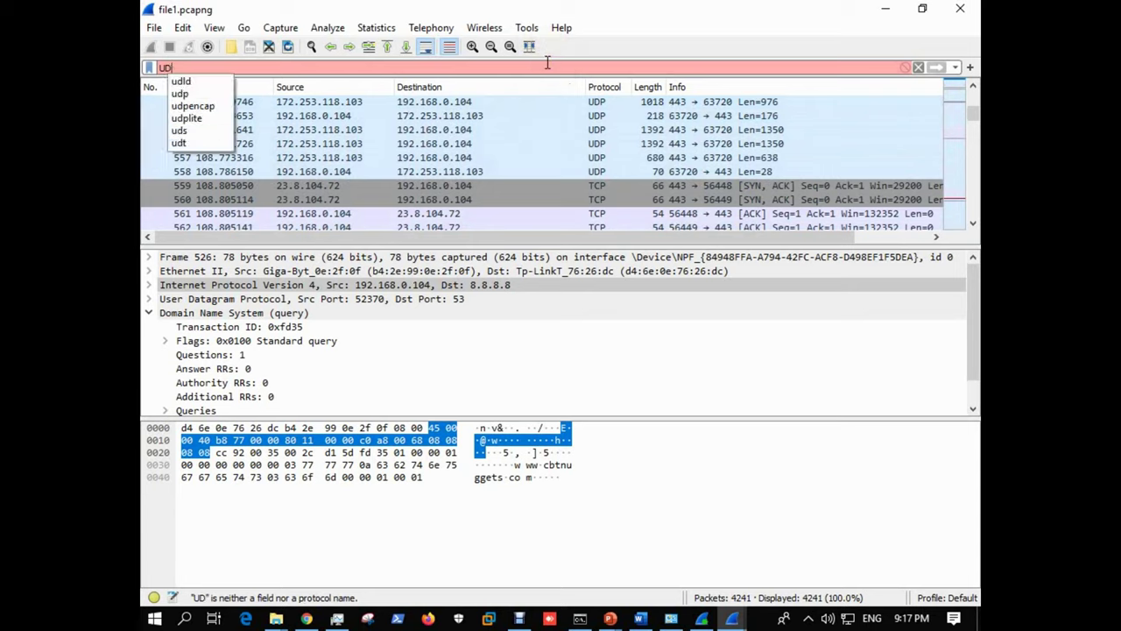
type("TCP")
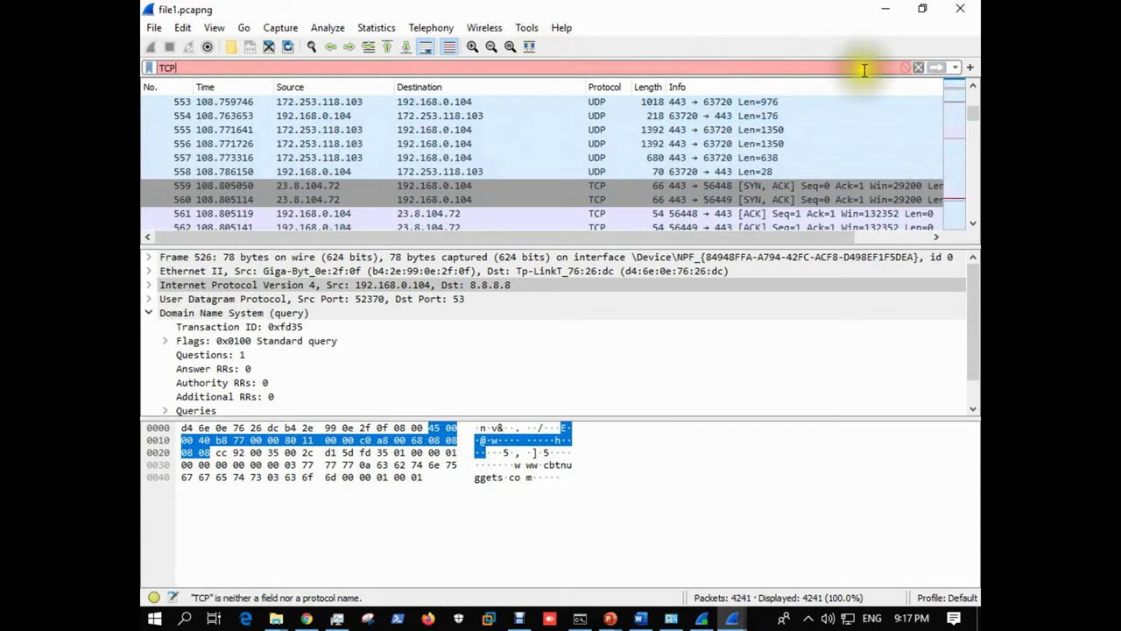
left_click(918, 66)
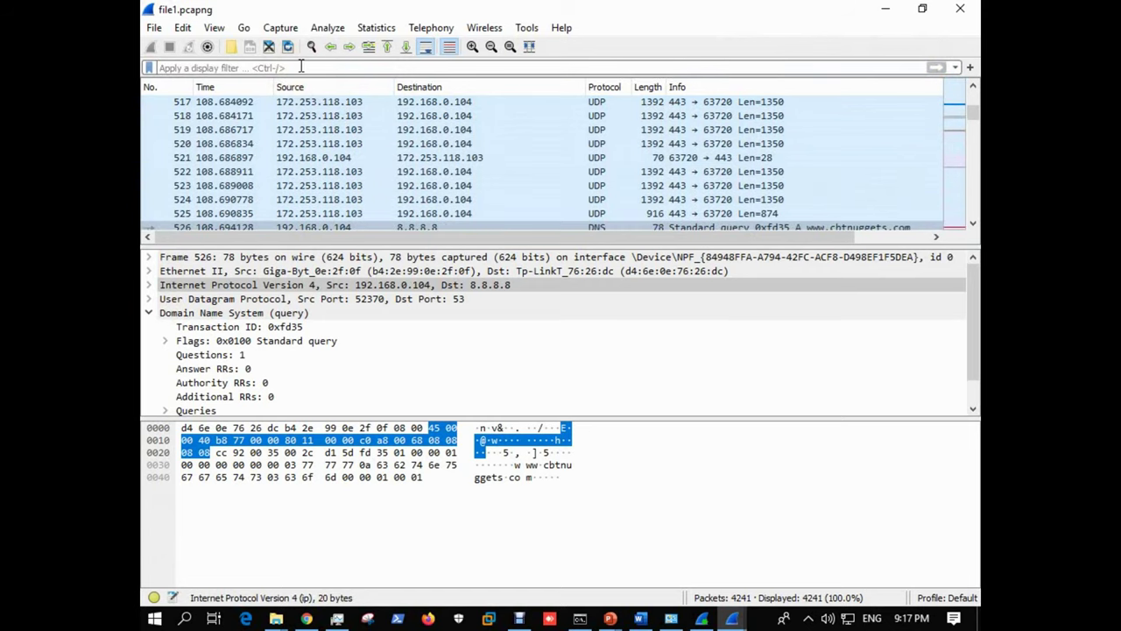
Set the display filter to the suggested lowercase tcp, apply it and browse the filtered packets.
type("TCP")
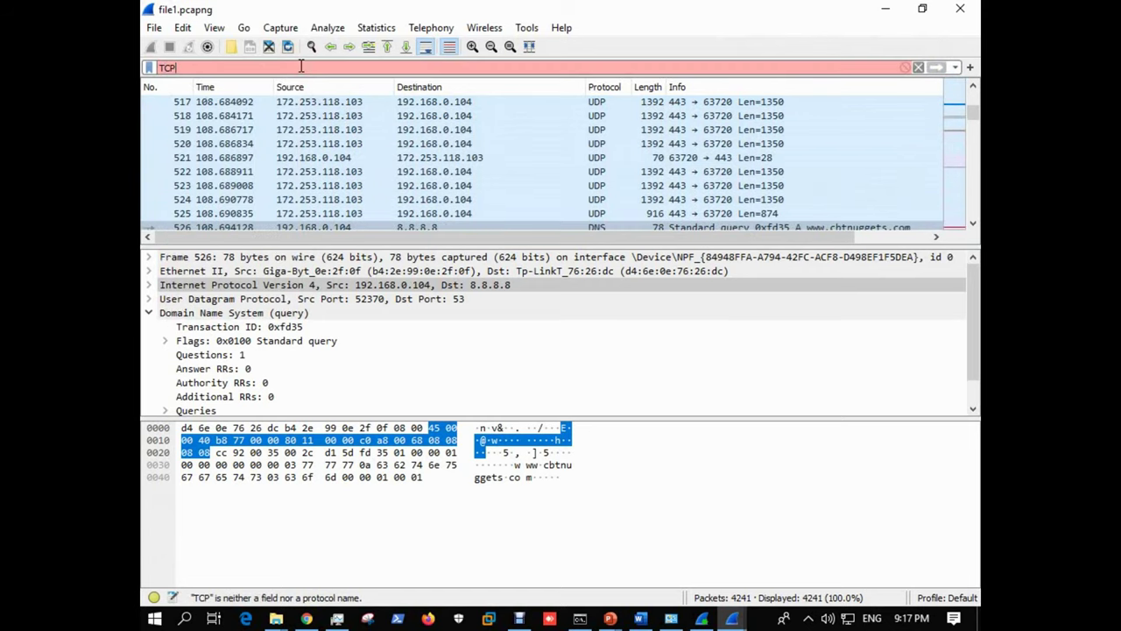
key("BackSpace")
type("P")
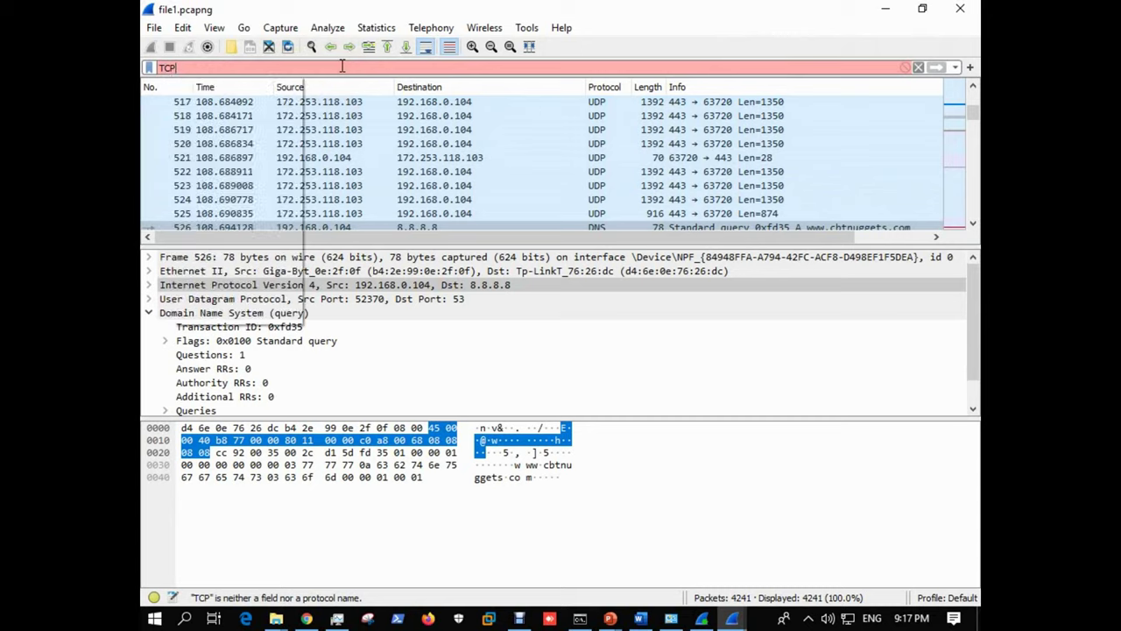
left_click(188, 79)
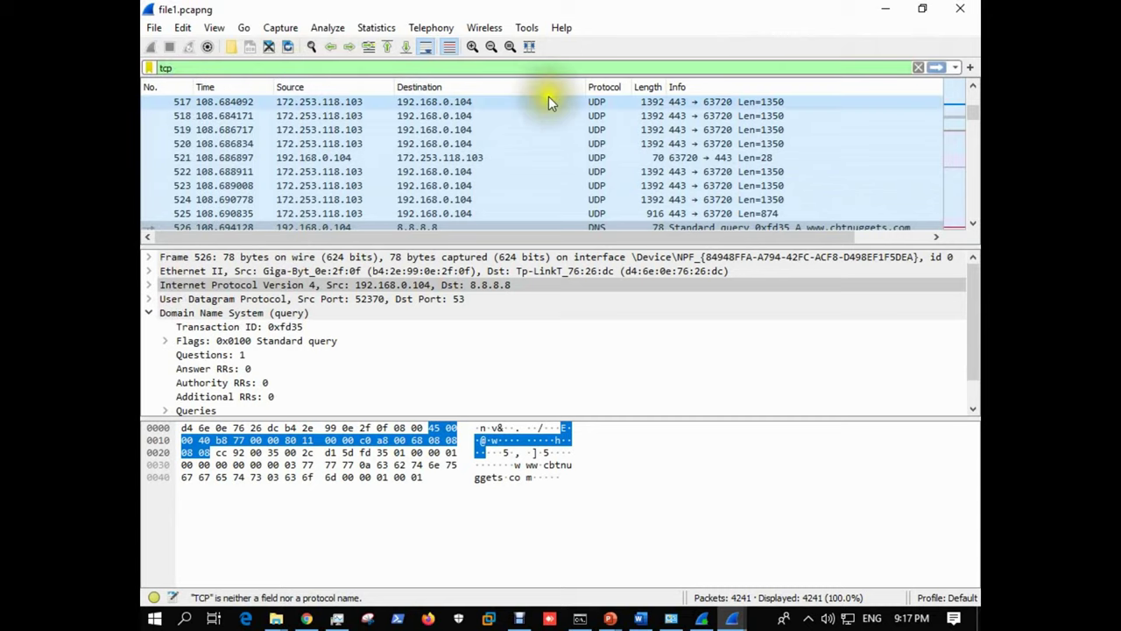
scroll(588, 131, "down", 18)
scroll(588, 166, "down", 16)
scroll(588, 166, "up", 6)
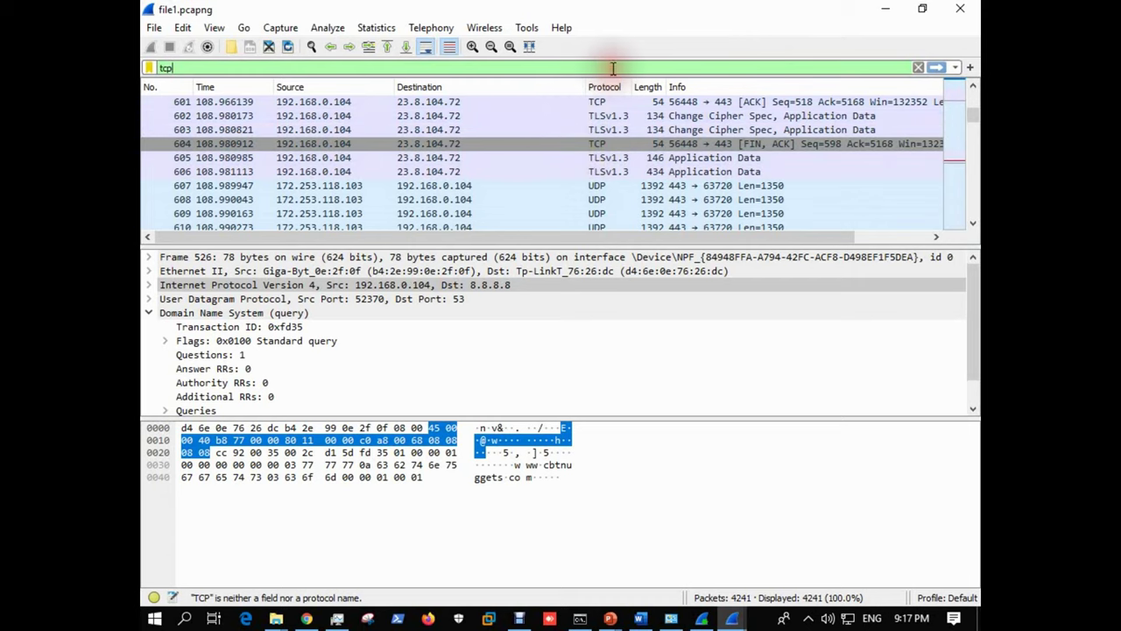
left_click(933, 68)
scroll(596, 149, "up", 8)
scroll(613, 147, "up", 20)
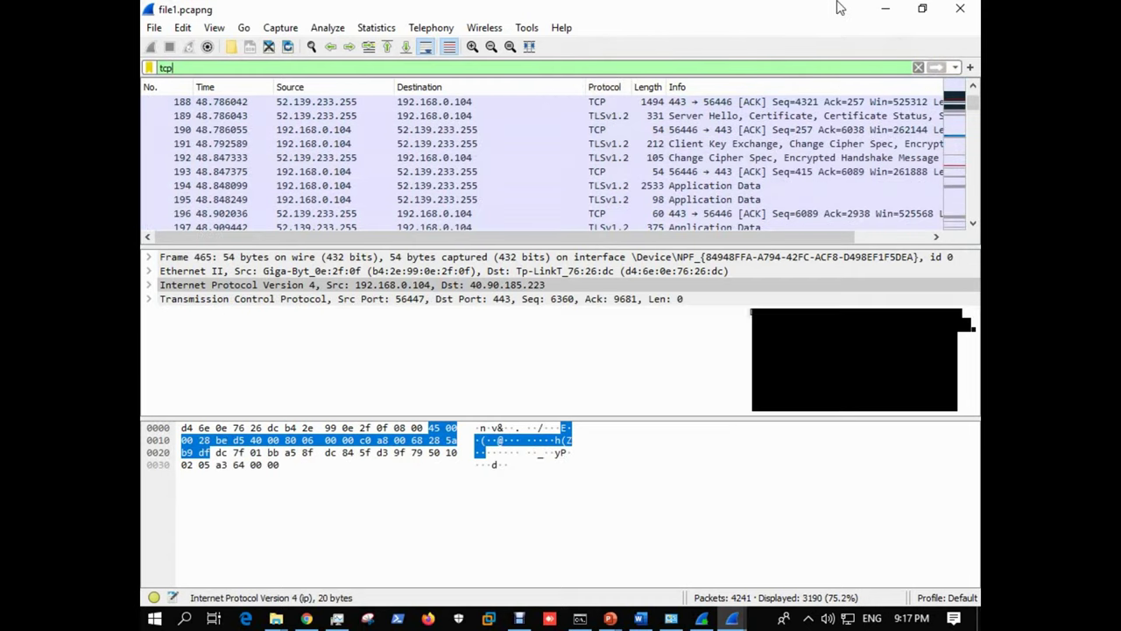